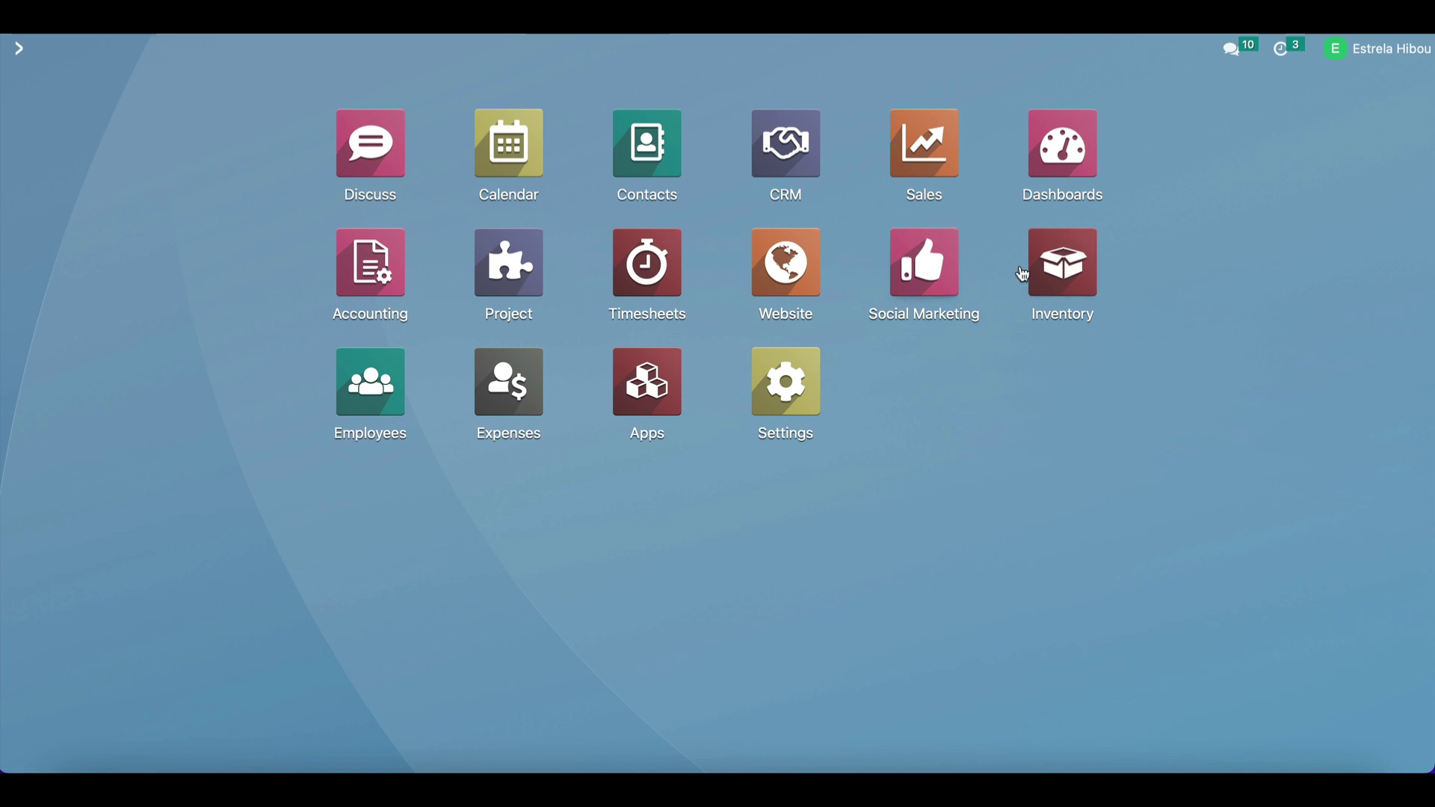
Step: Open the Inventory product list and examine the product tags of the 2011 Chevrolet Camaro LT
click(1063, 254)
click(322, 48)
click(332, 85)
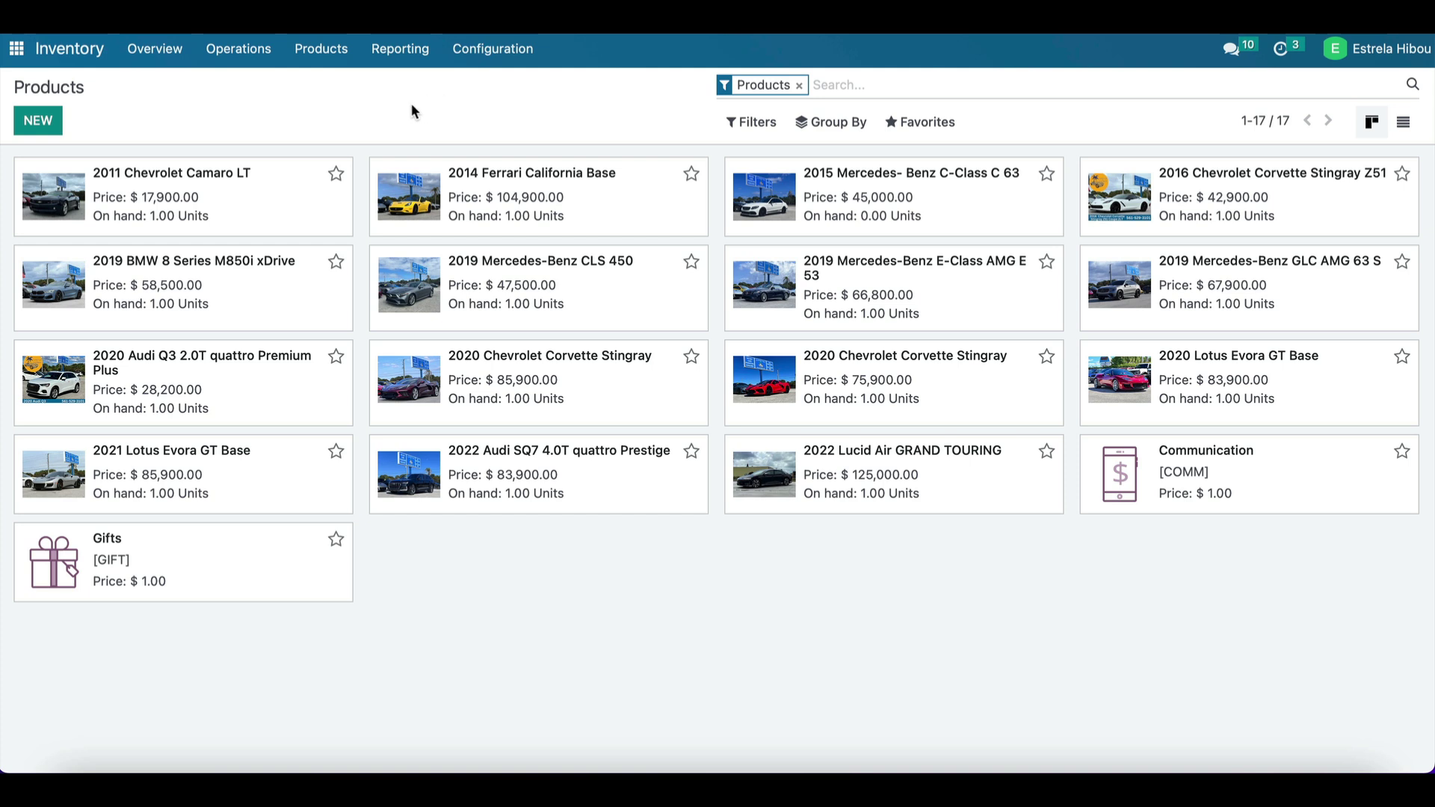
click(282, 179)
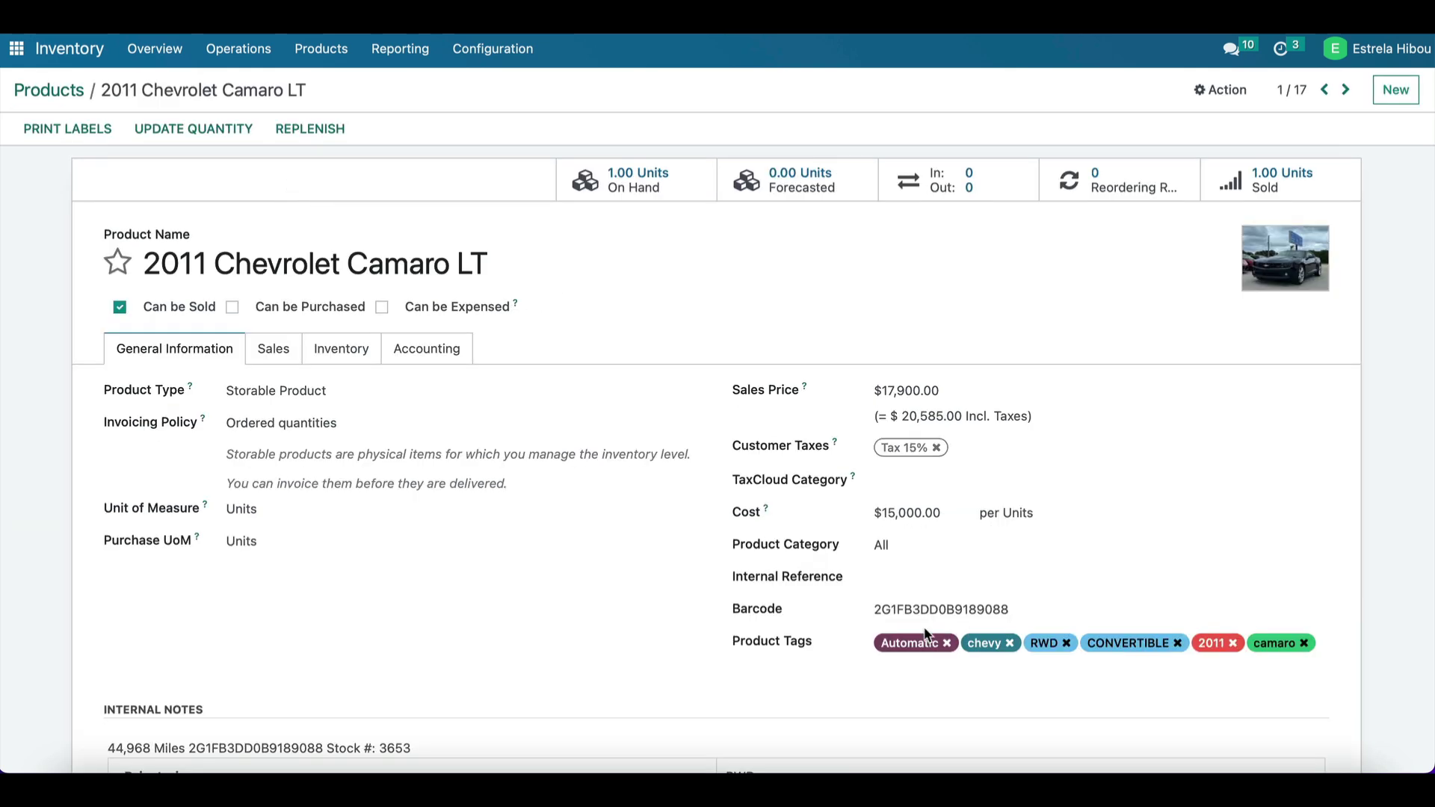
drag(716, 642, 826, 640)
click(820, 640)
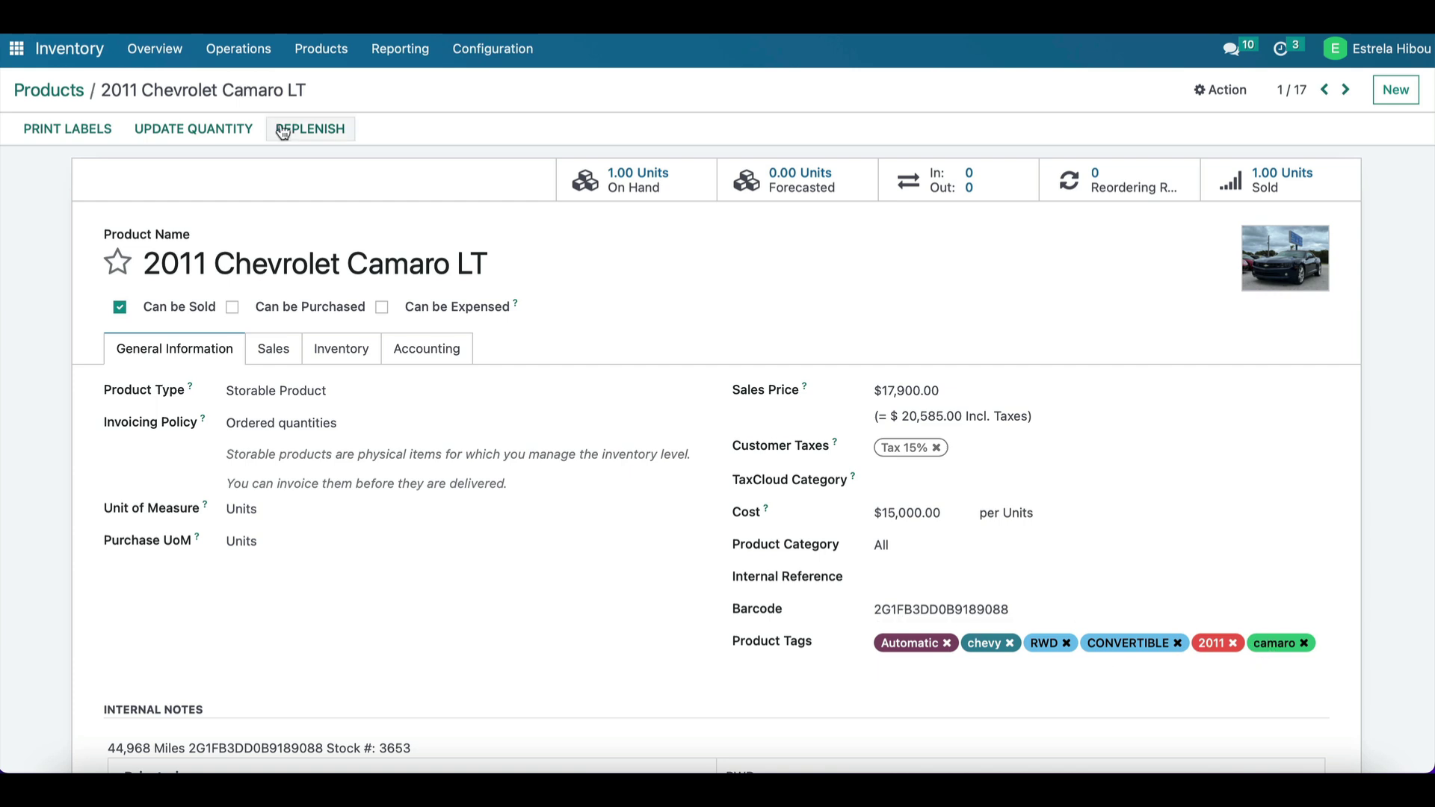
Step: Review the product tags of the 2014 Ferrari California Base and return to the product list
click(59, 88)
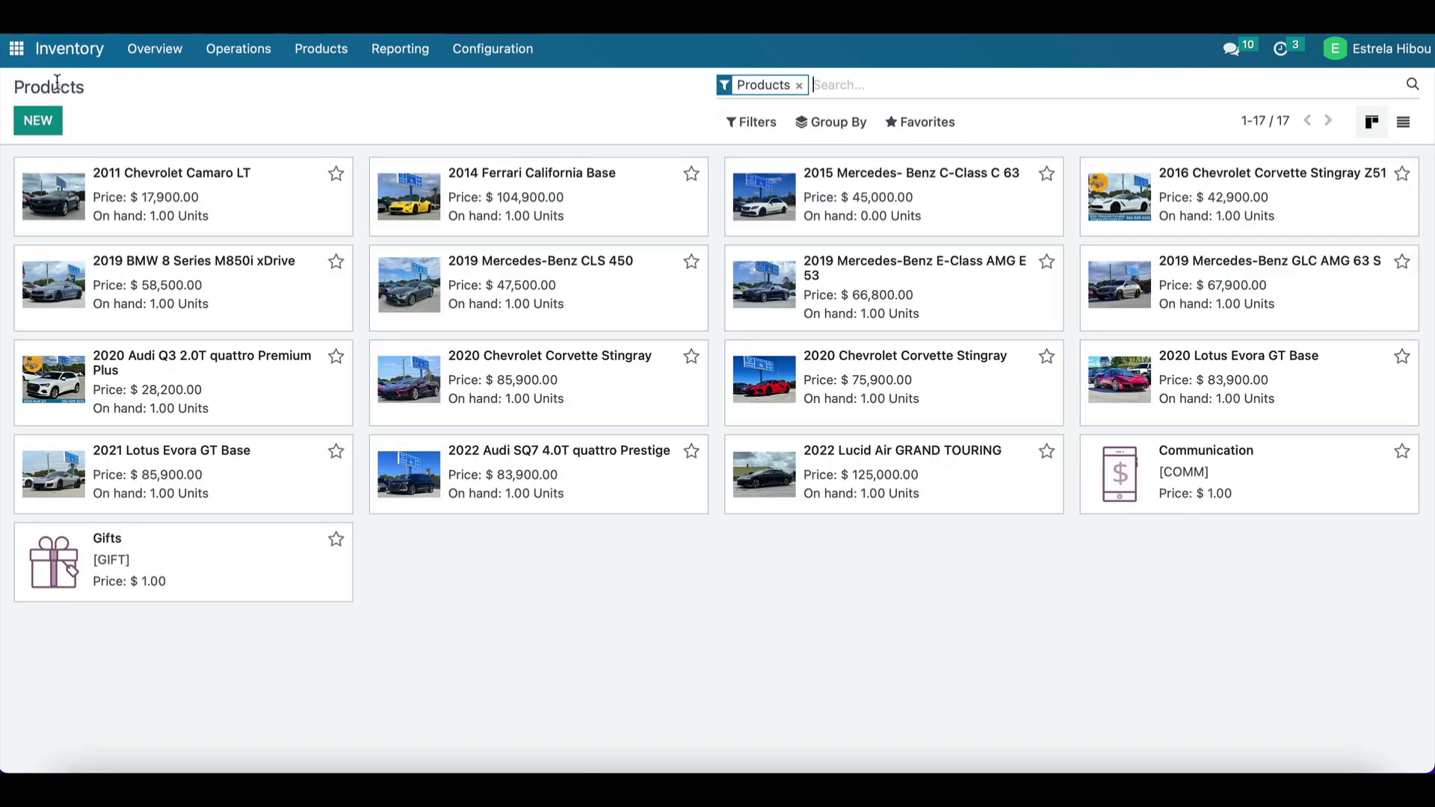
click(566, 200)
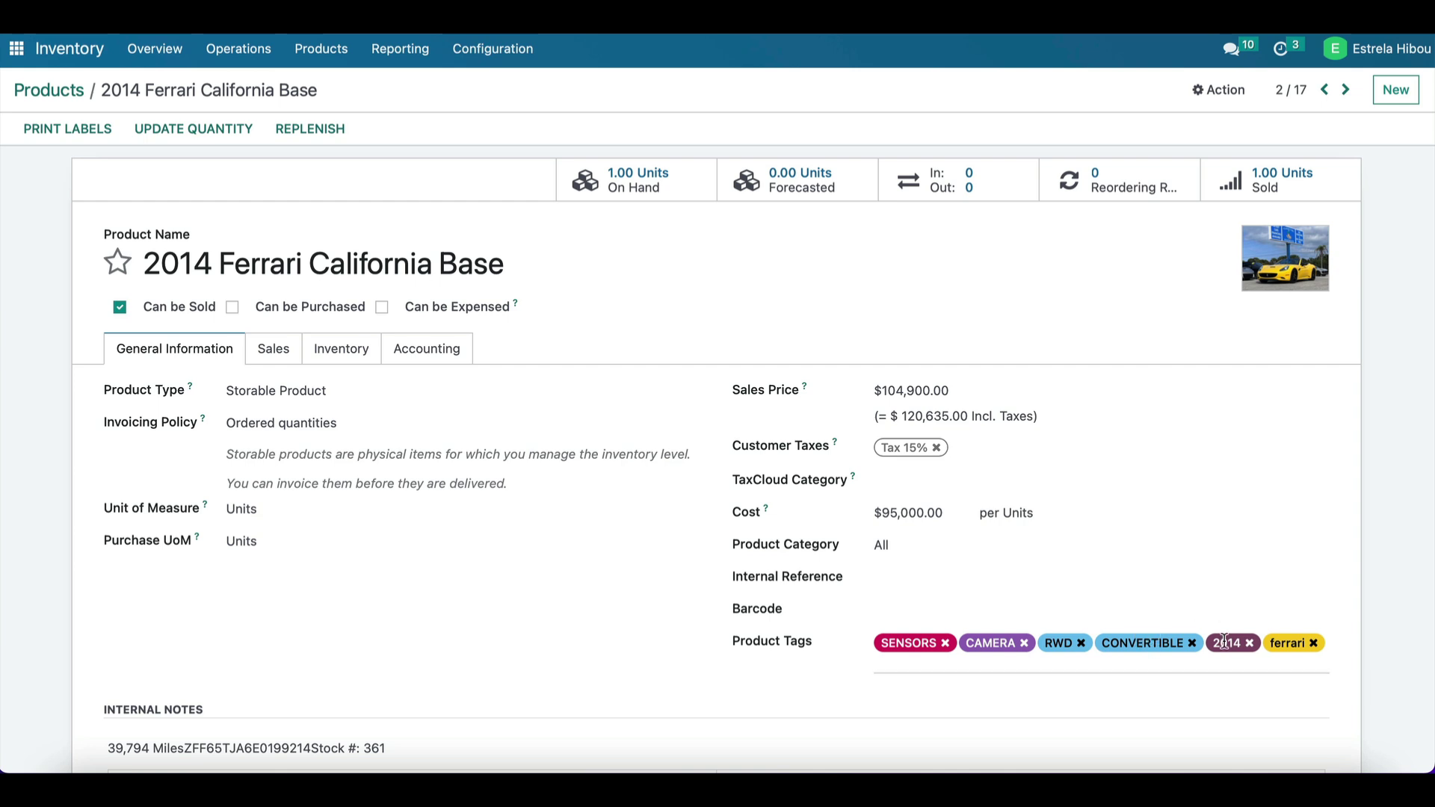
click(46, 90)
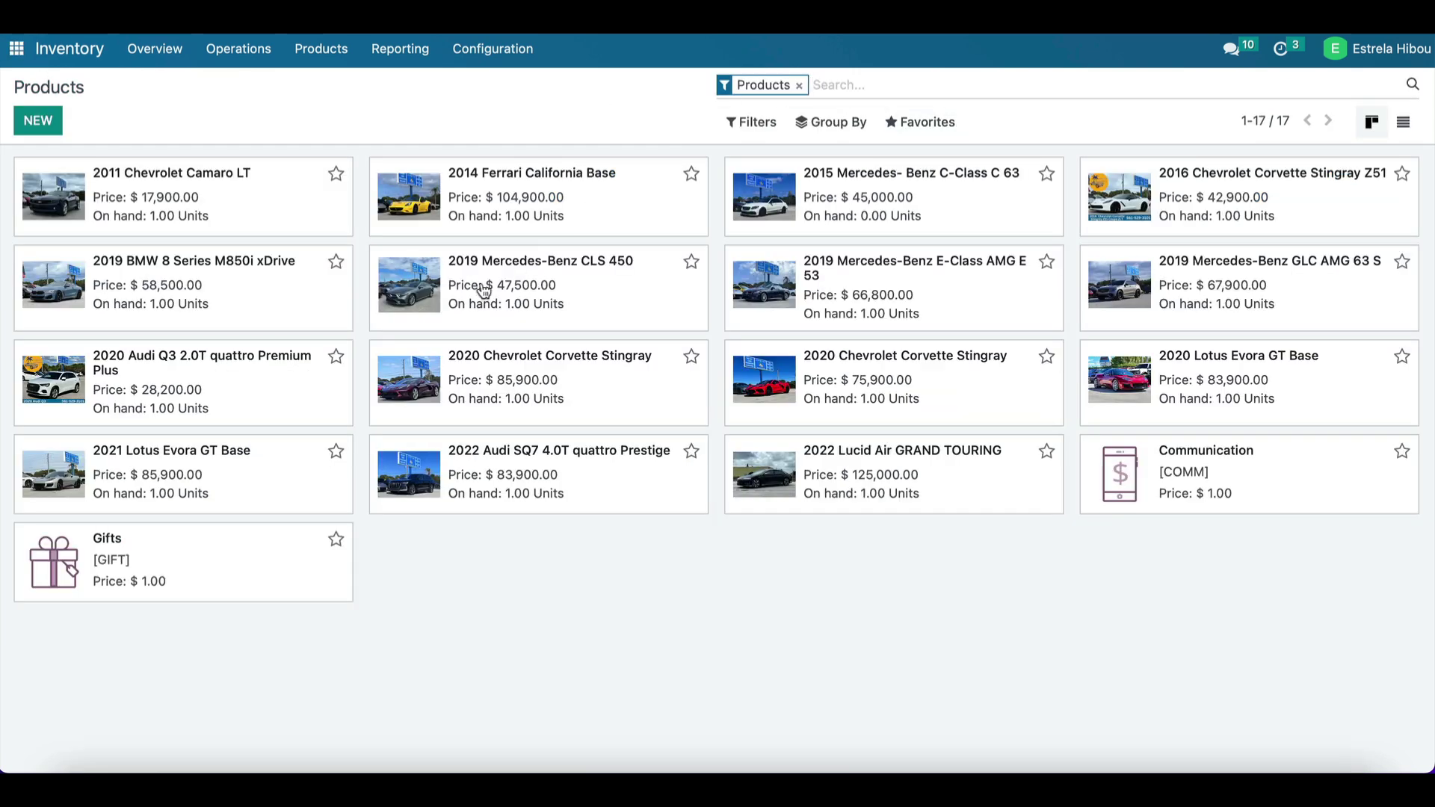
Step: Open the 2020 Audi Q3 2.0T quattro Premium Plus and create a new product tag "Quattro" on it
click(233, 364)
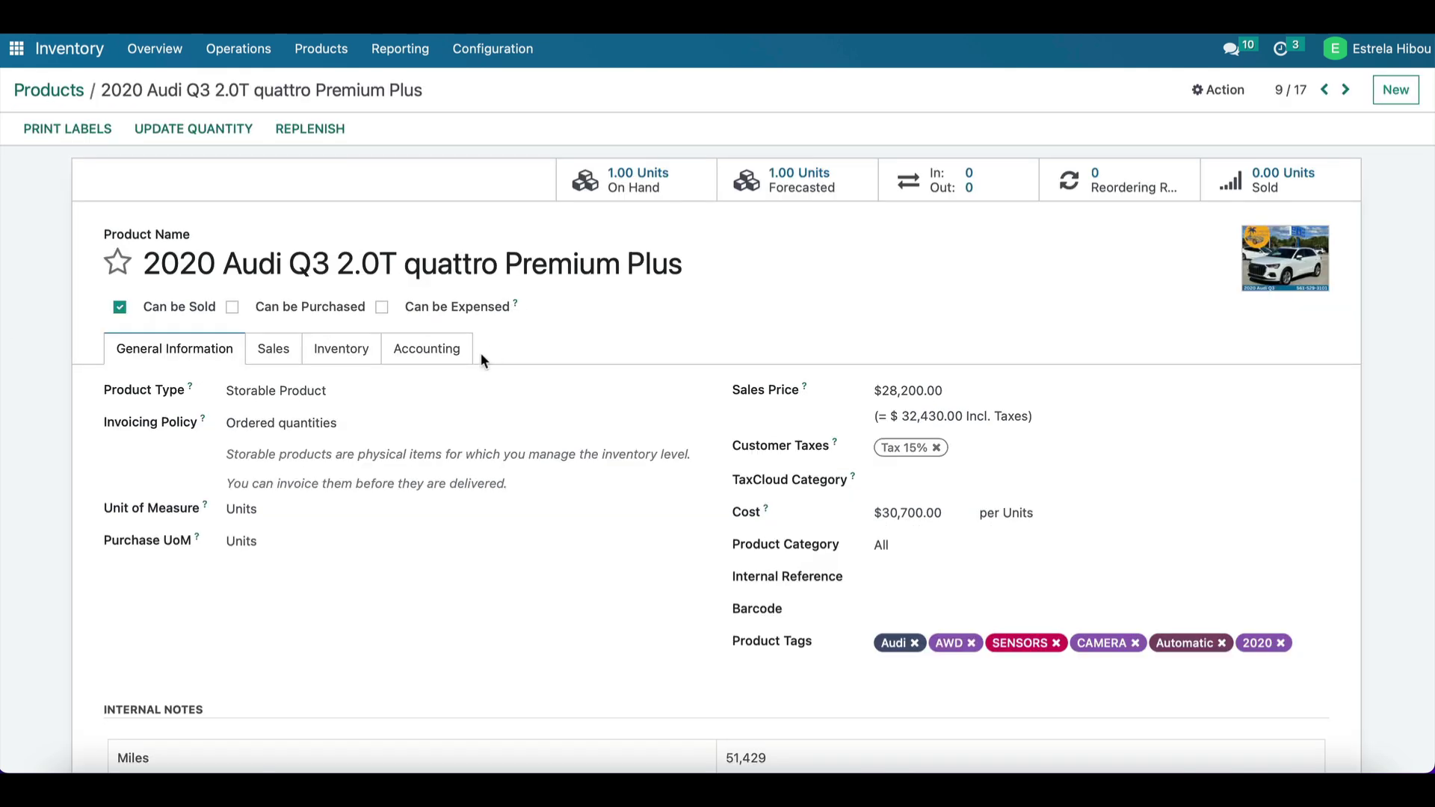
scroll(831, 550, down, 1)
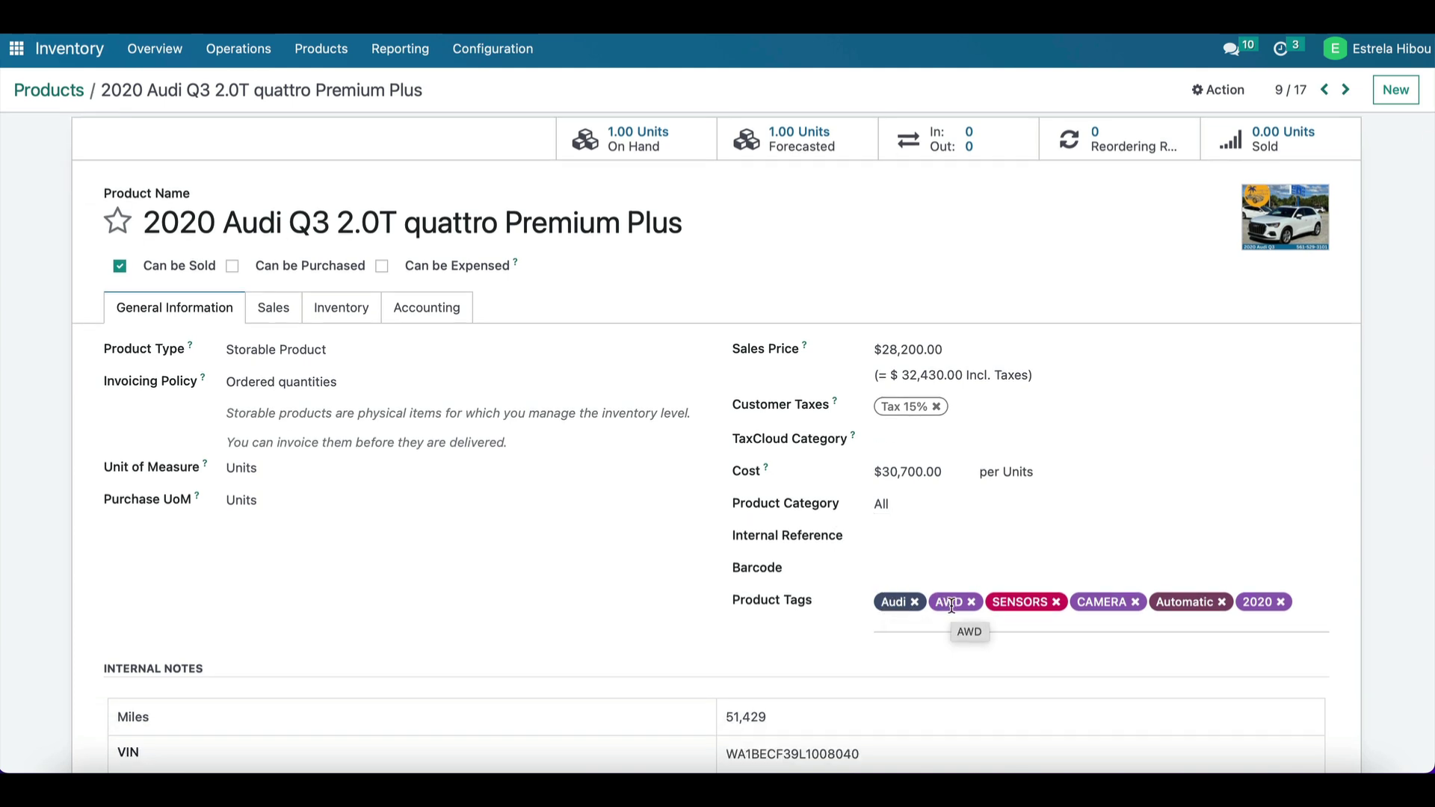
click(1179, 622)
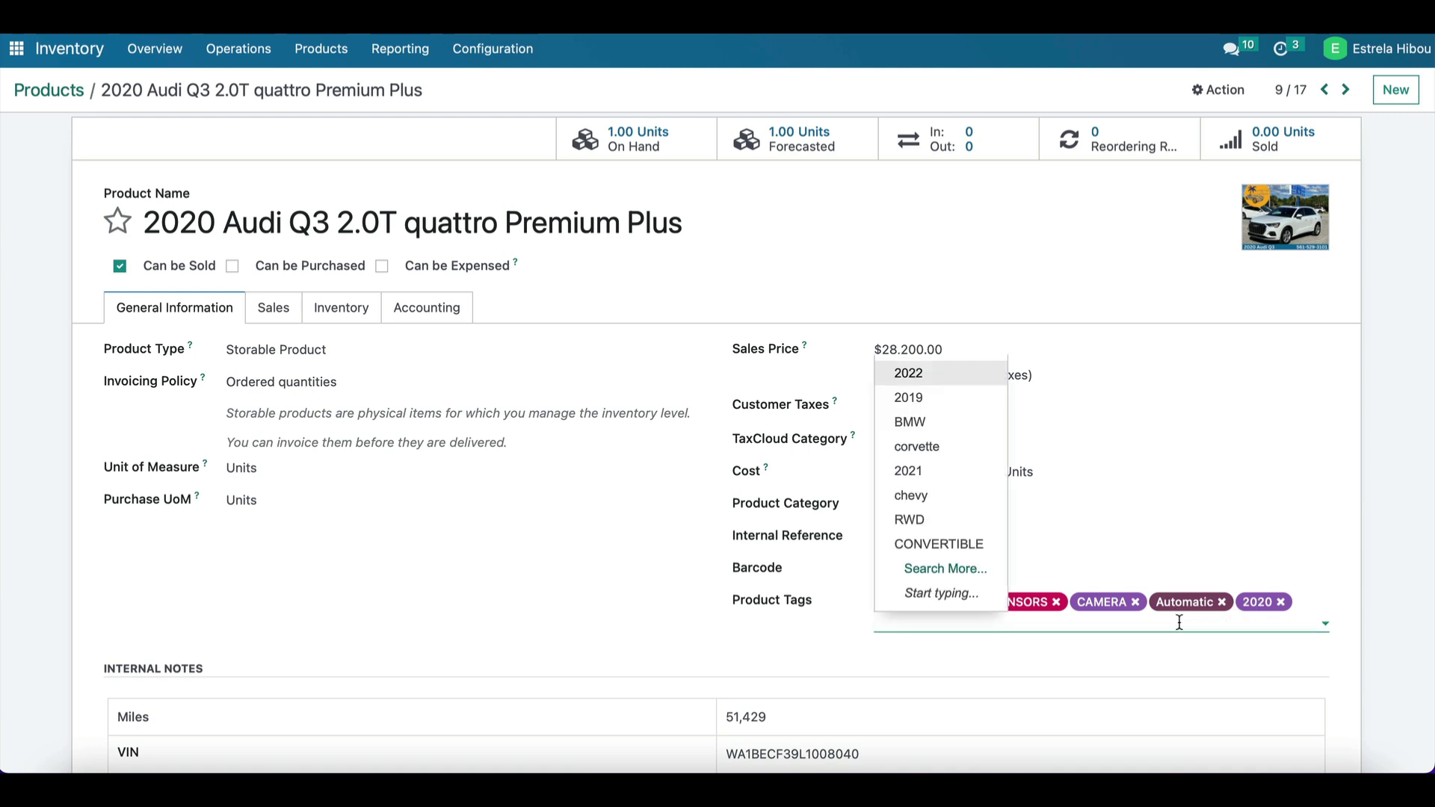
text(Quattros)
key(BackSpace)
click(969, 669)
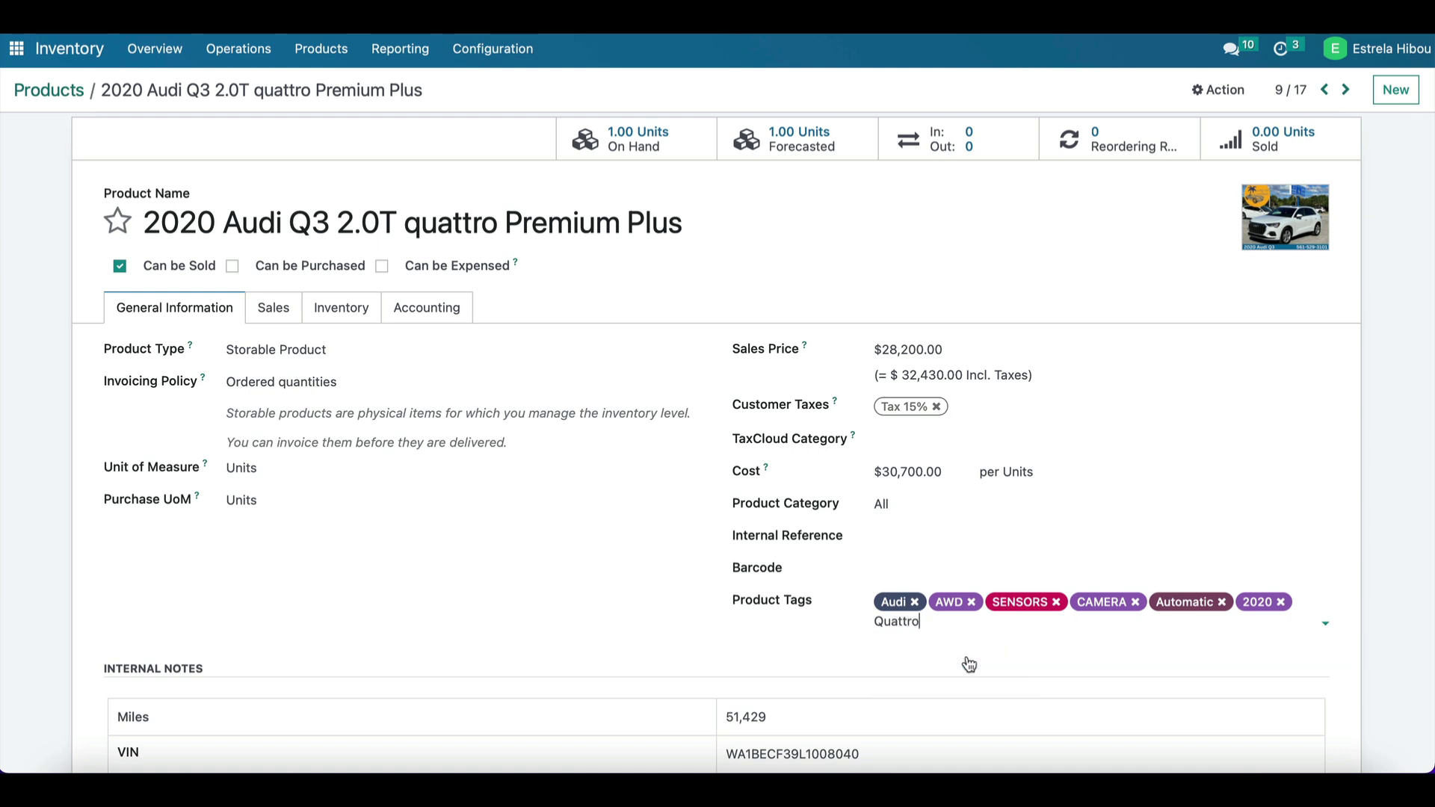
Step: Add the product tags "Premium Plus" and "2.0T" to the Audi Q3 and return to the product list
click(982, 625)
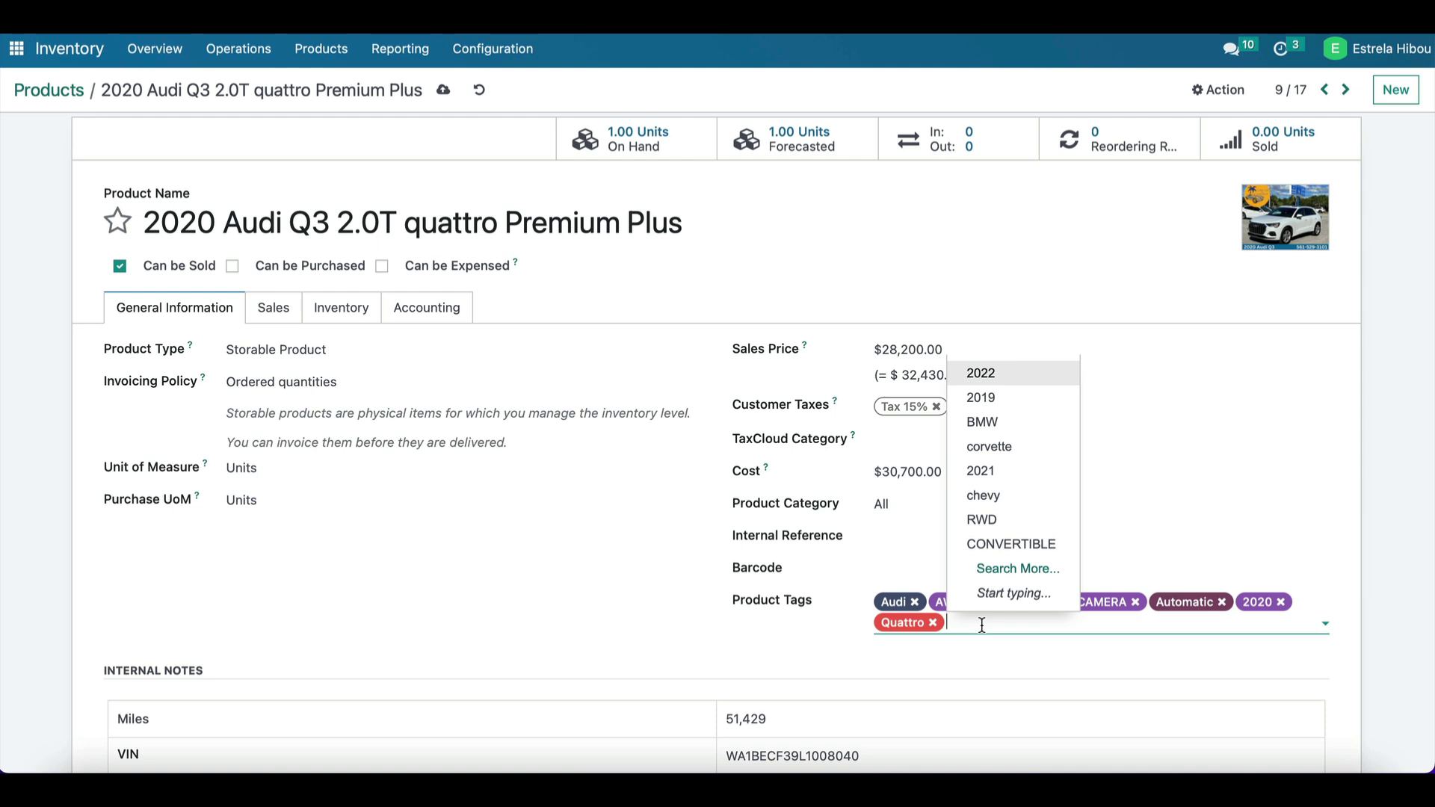
text(Pre)
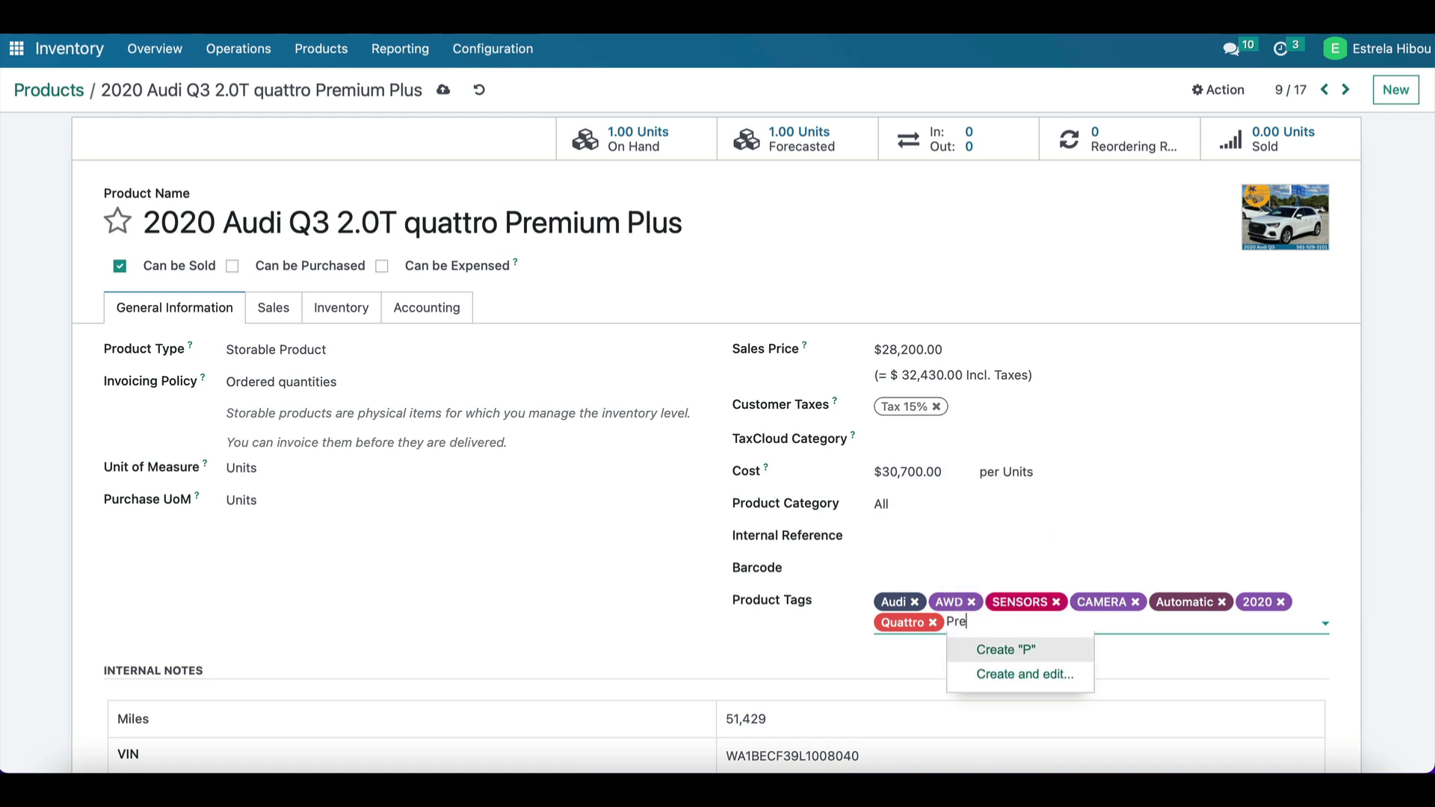
text(mium Plus)
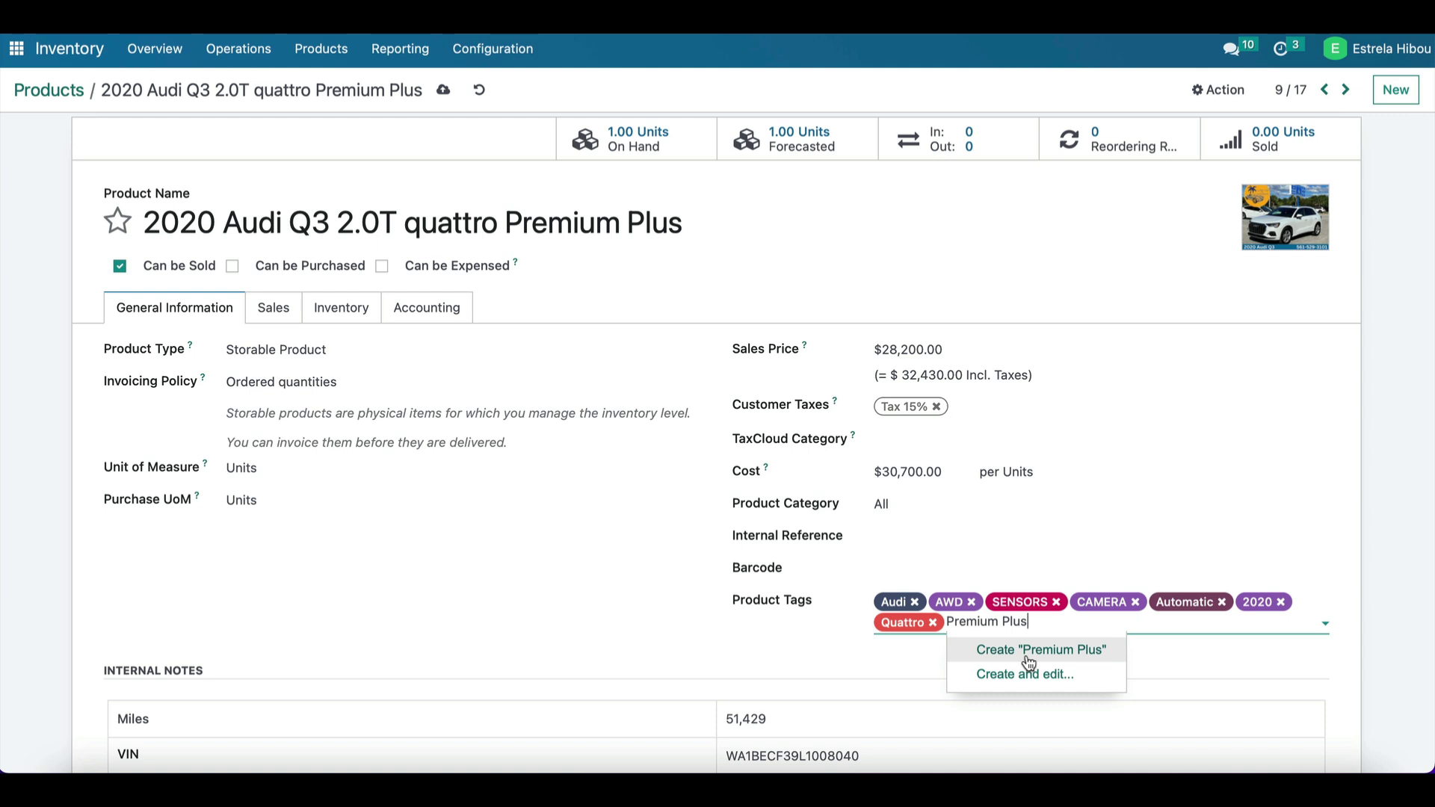
click(1029, 662)
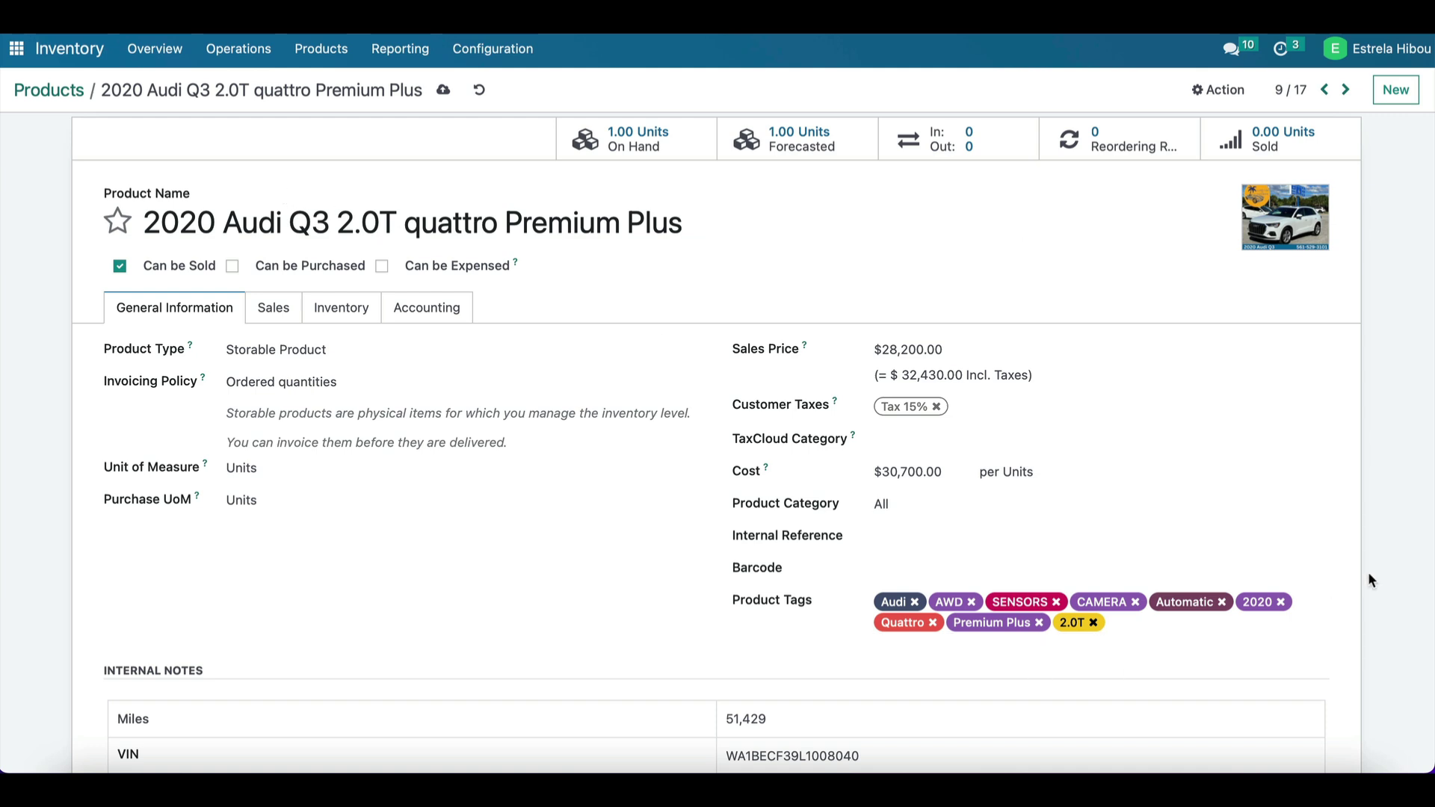
click(49, 90)
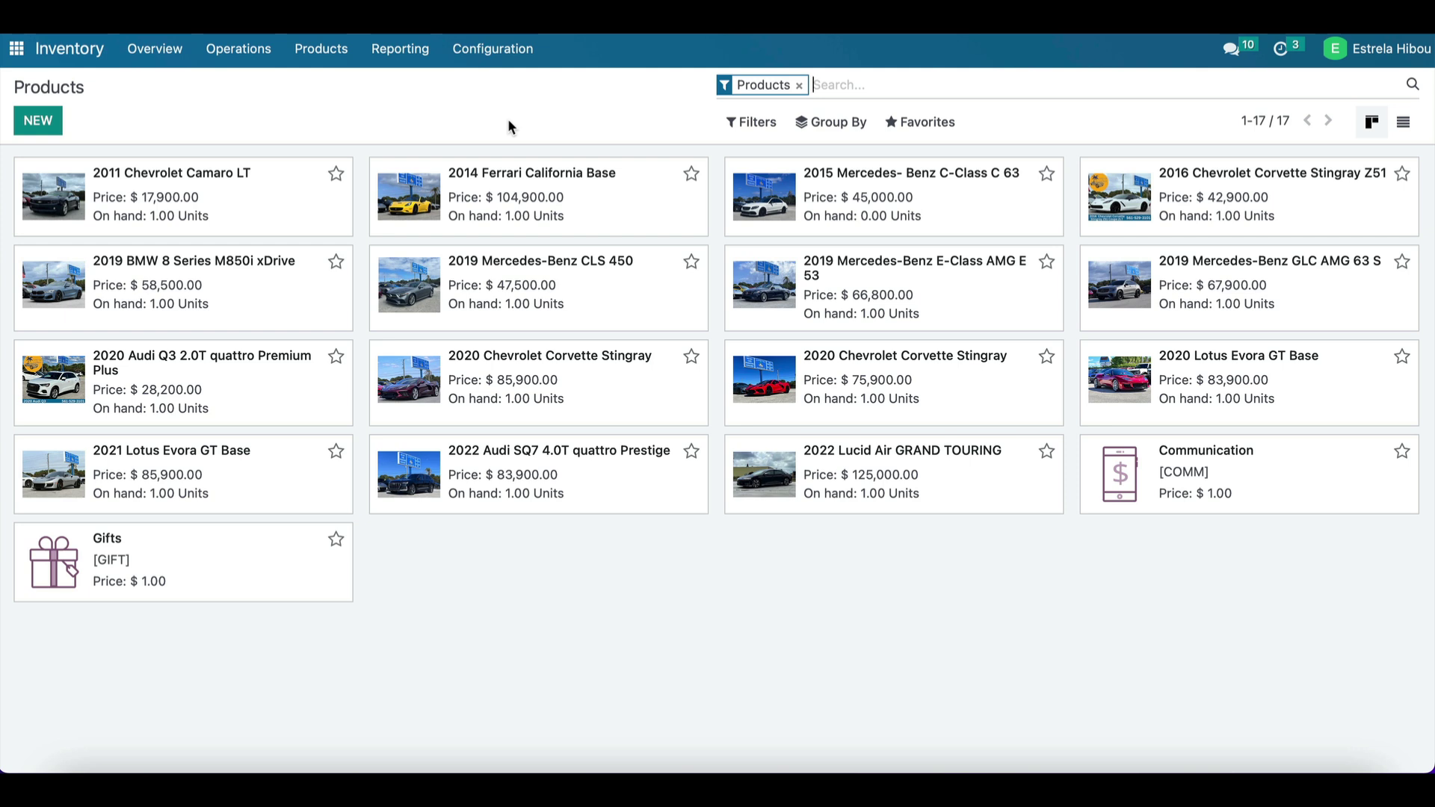
Step: Filter the product list with a custom condition: Product Tags contains "sensors"
click(752, 122)
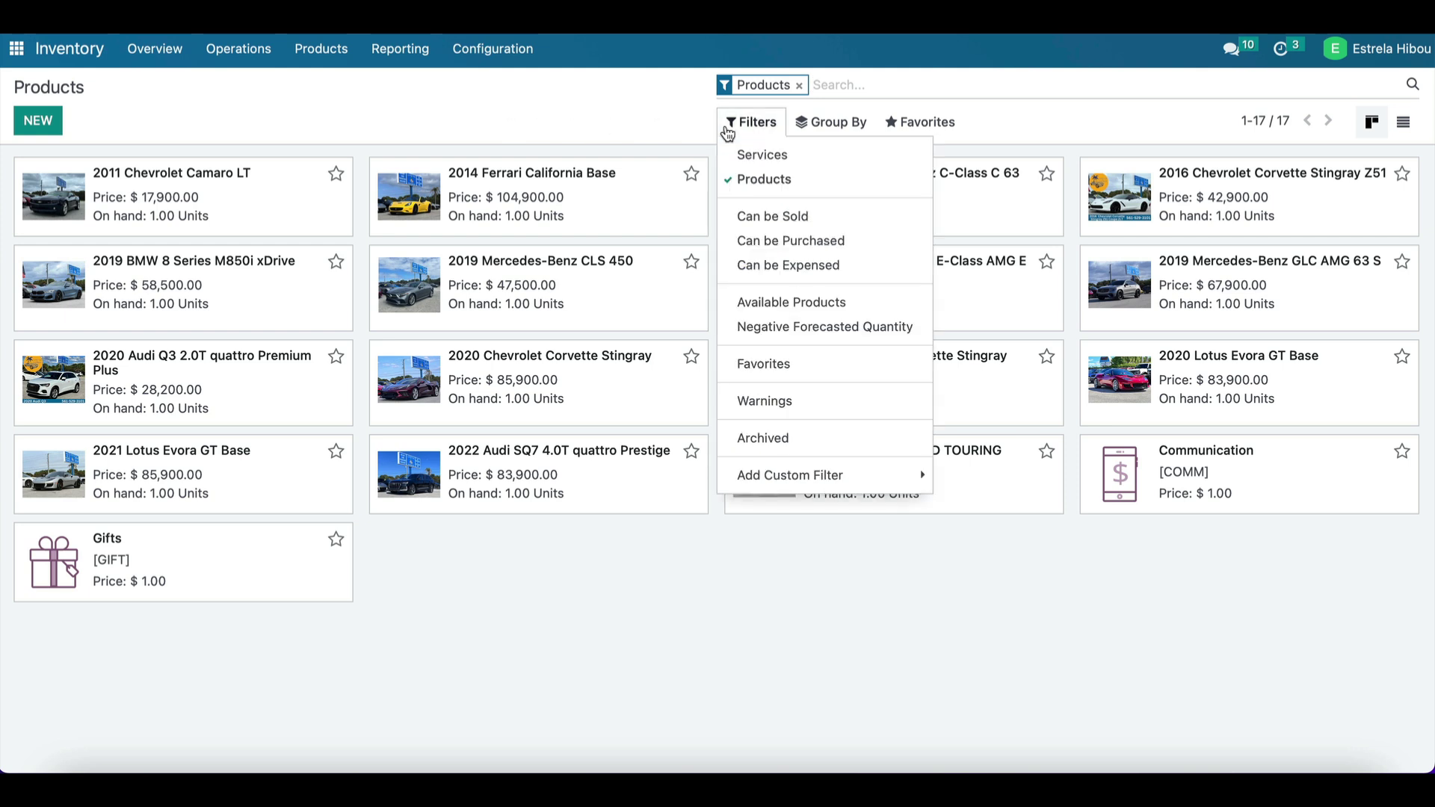
click(867, 476)
click(993, 476)
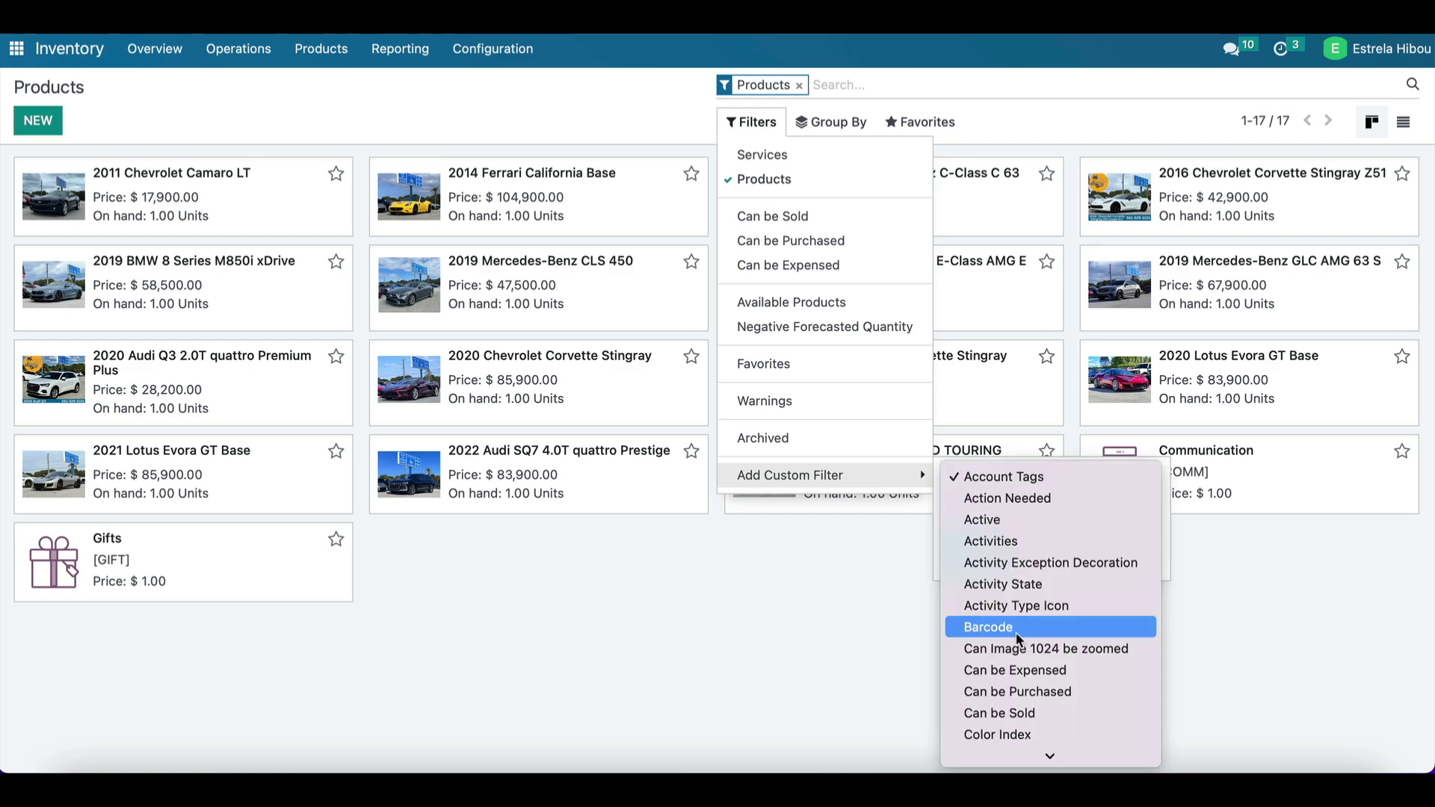
scroll(1022, 588, down, 15)
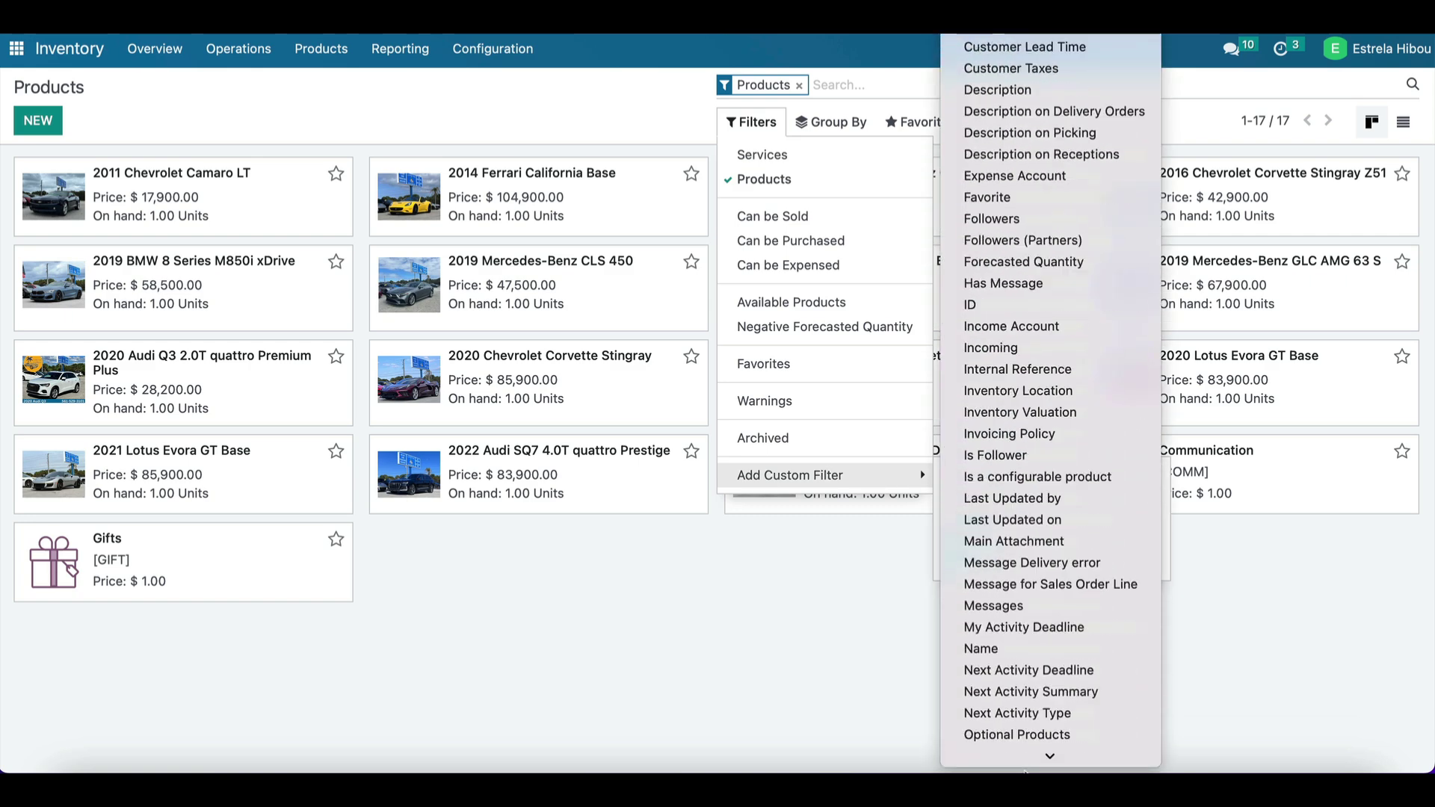
click(1023, 589)
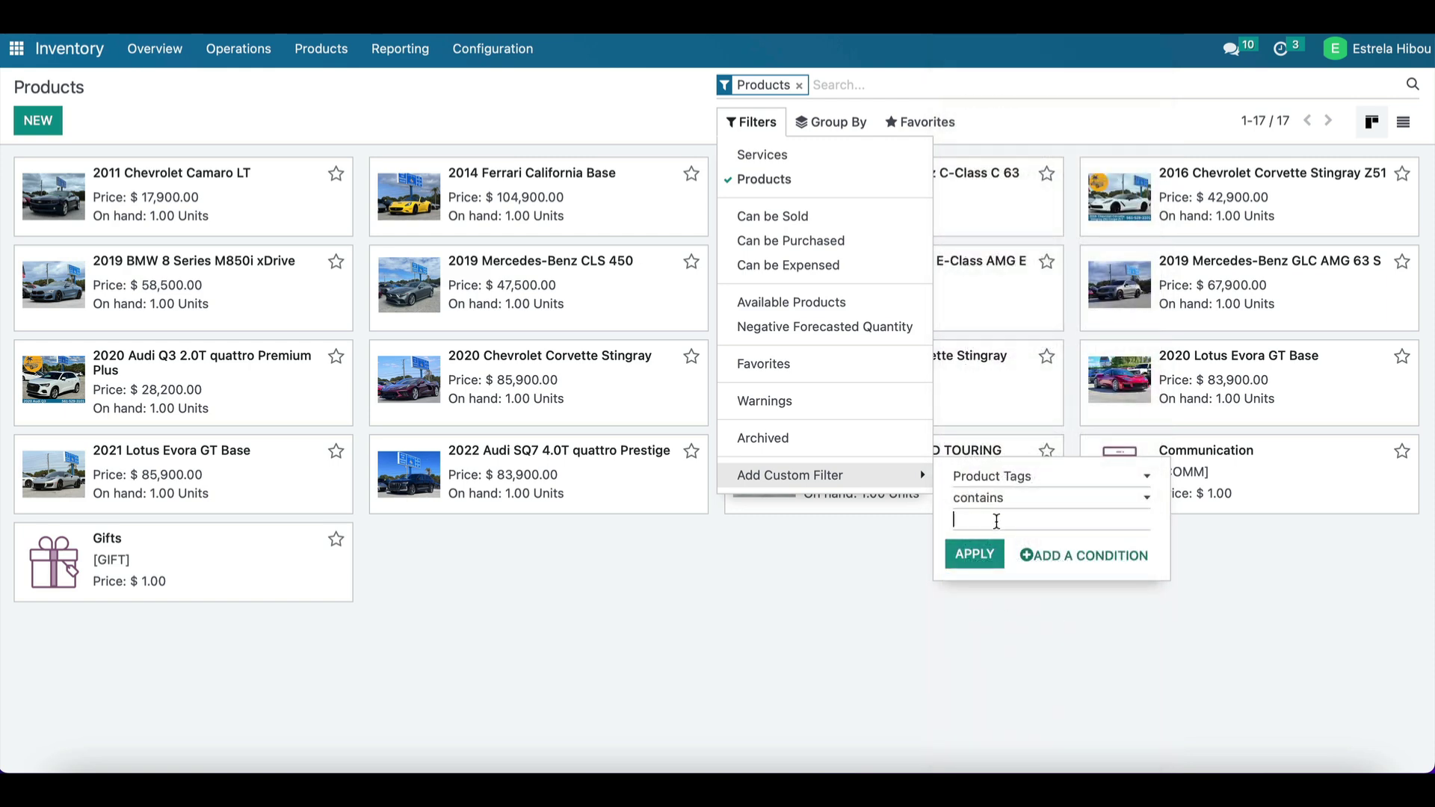
text(sensors)
click(974, 554)
click(806, 580)
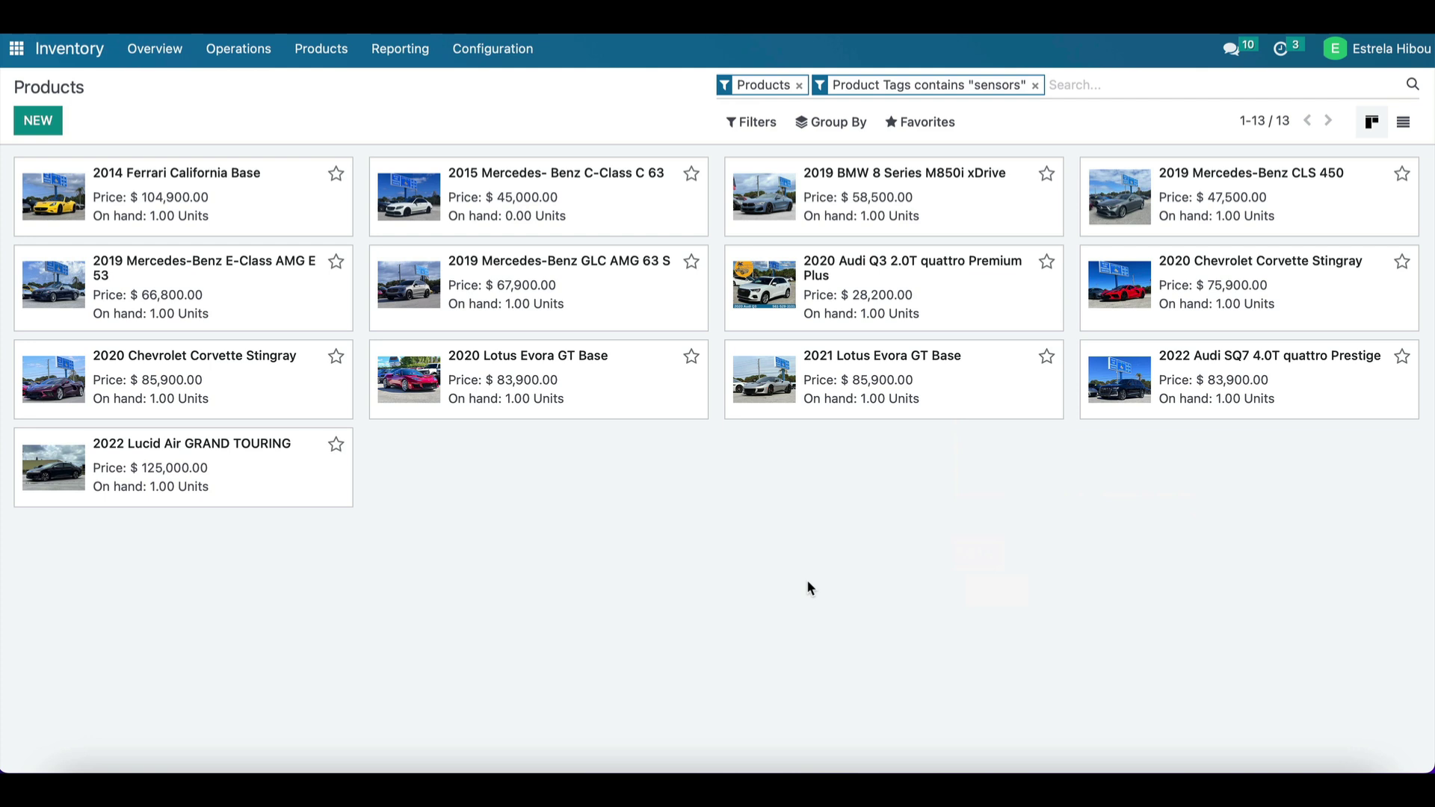
Step: Narrow the filtered products with a second custom filter: Product Tags contains "awd"
click(744, 122)
click(802, 515)
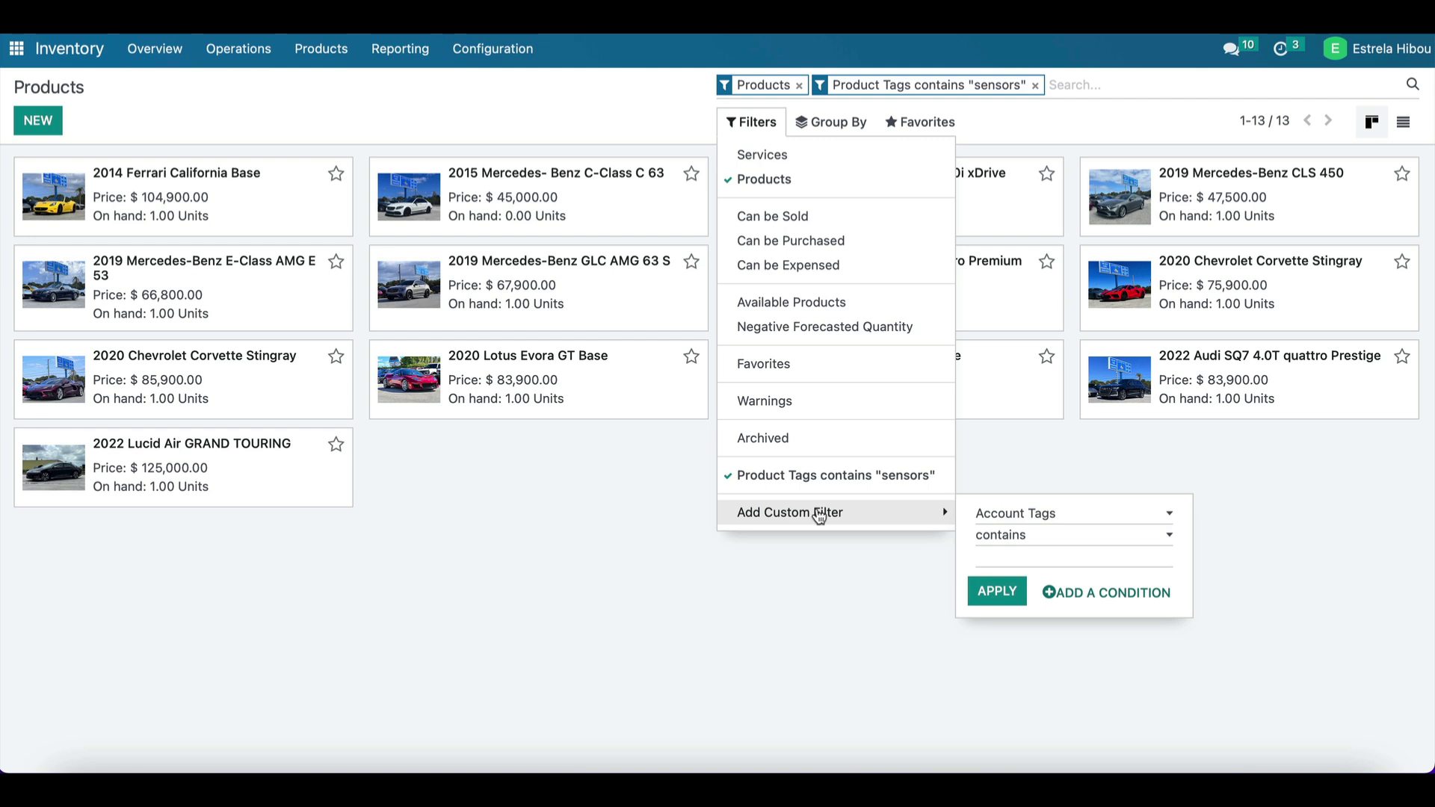
click(1028, 524)
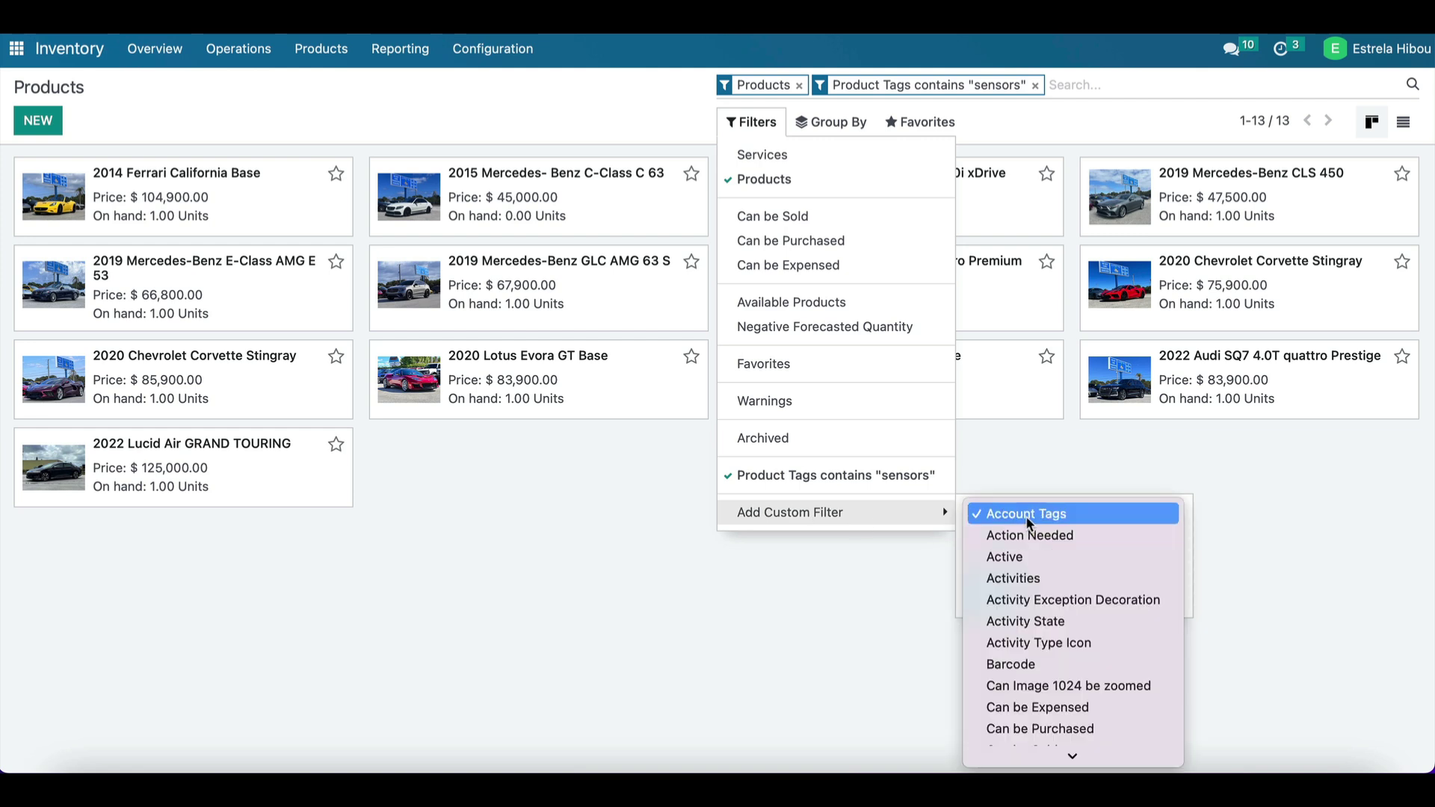
mouse_move(1034, 768)
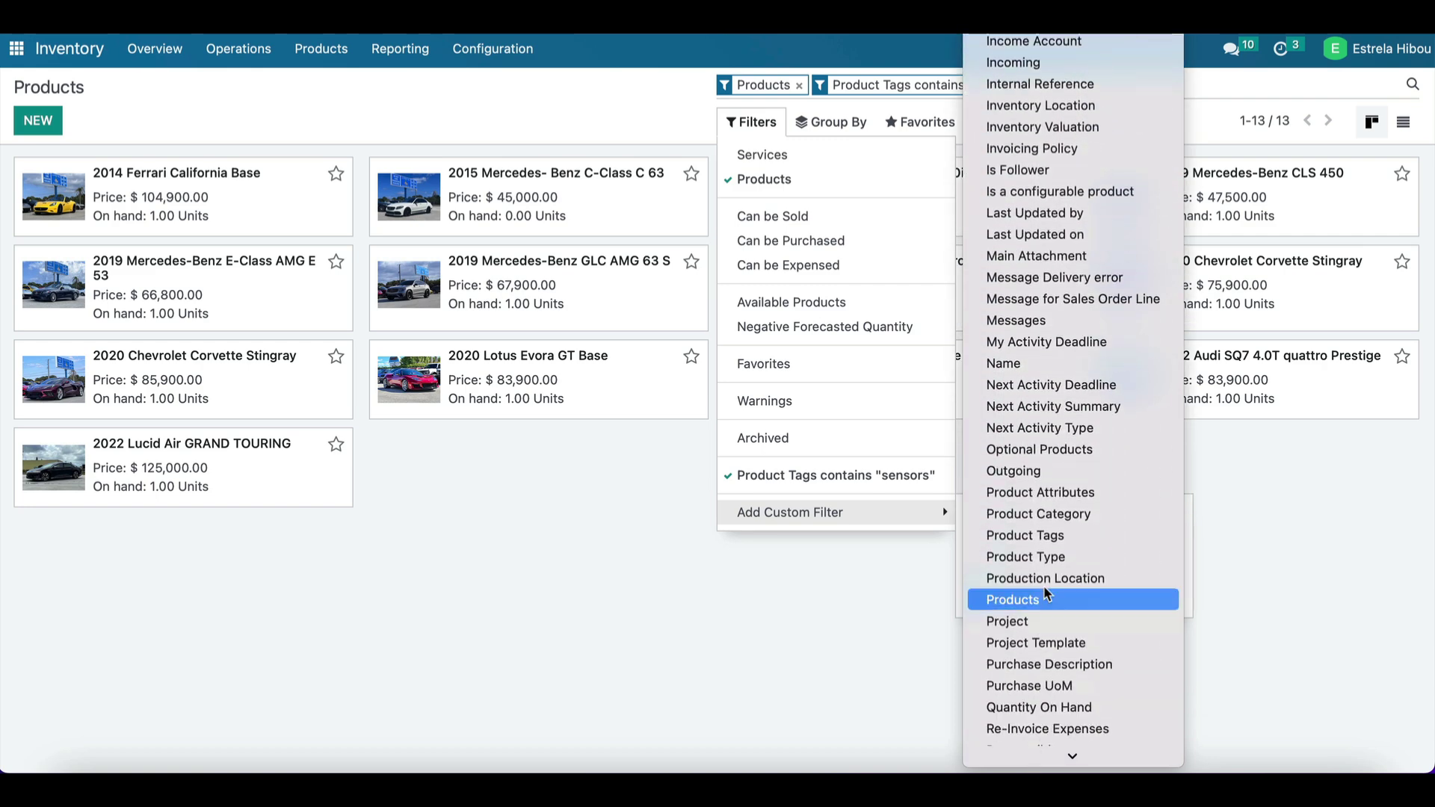
click(1047, 536)
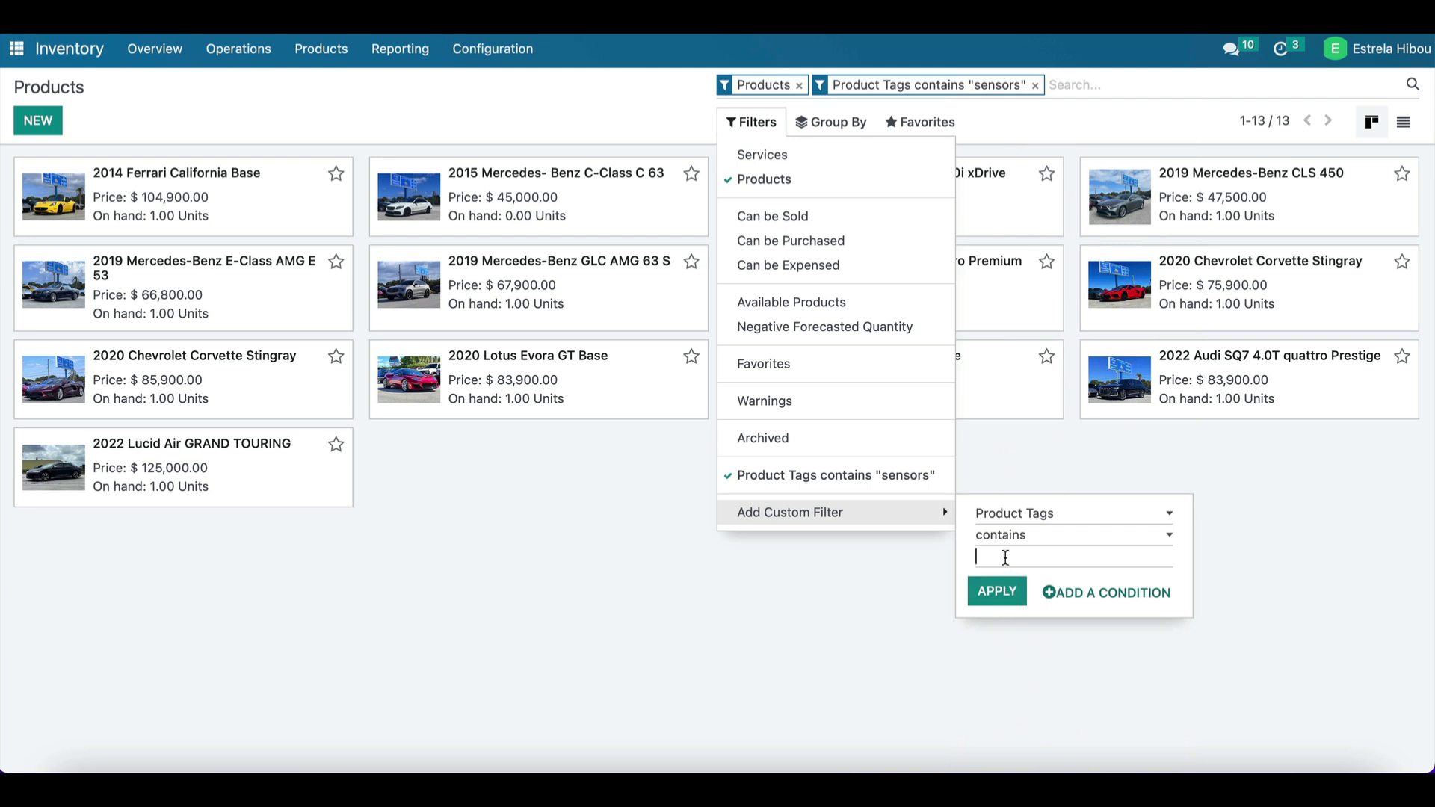
text(awd)
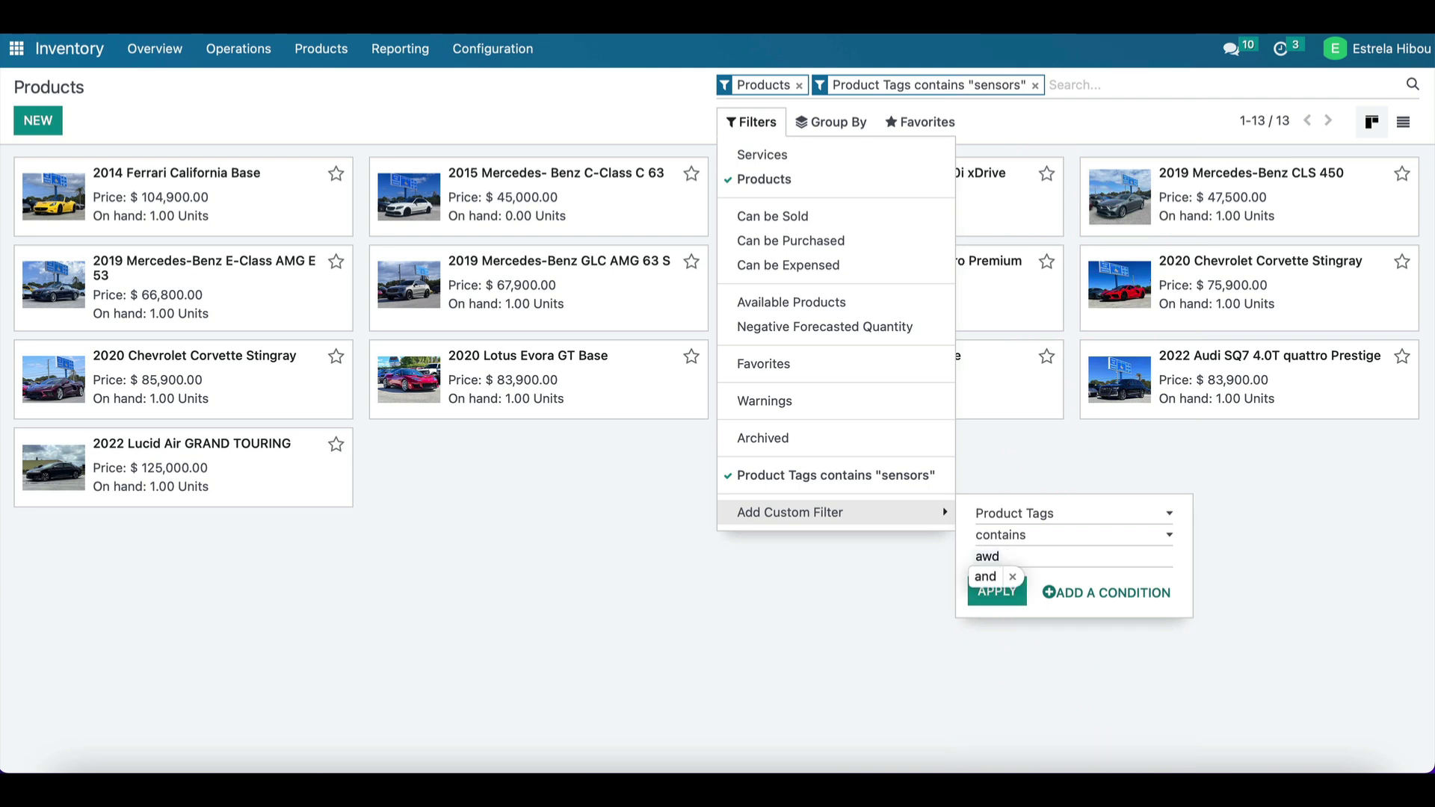
click(998, 592)
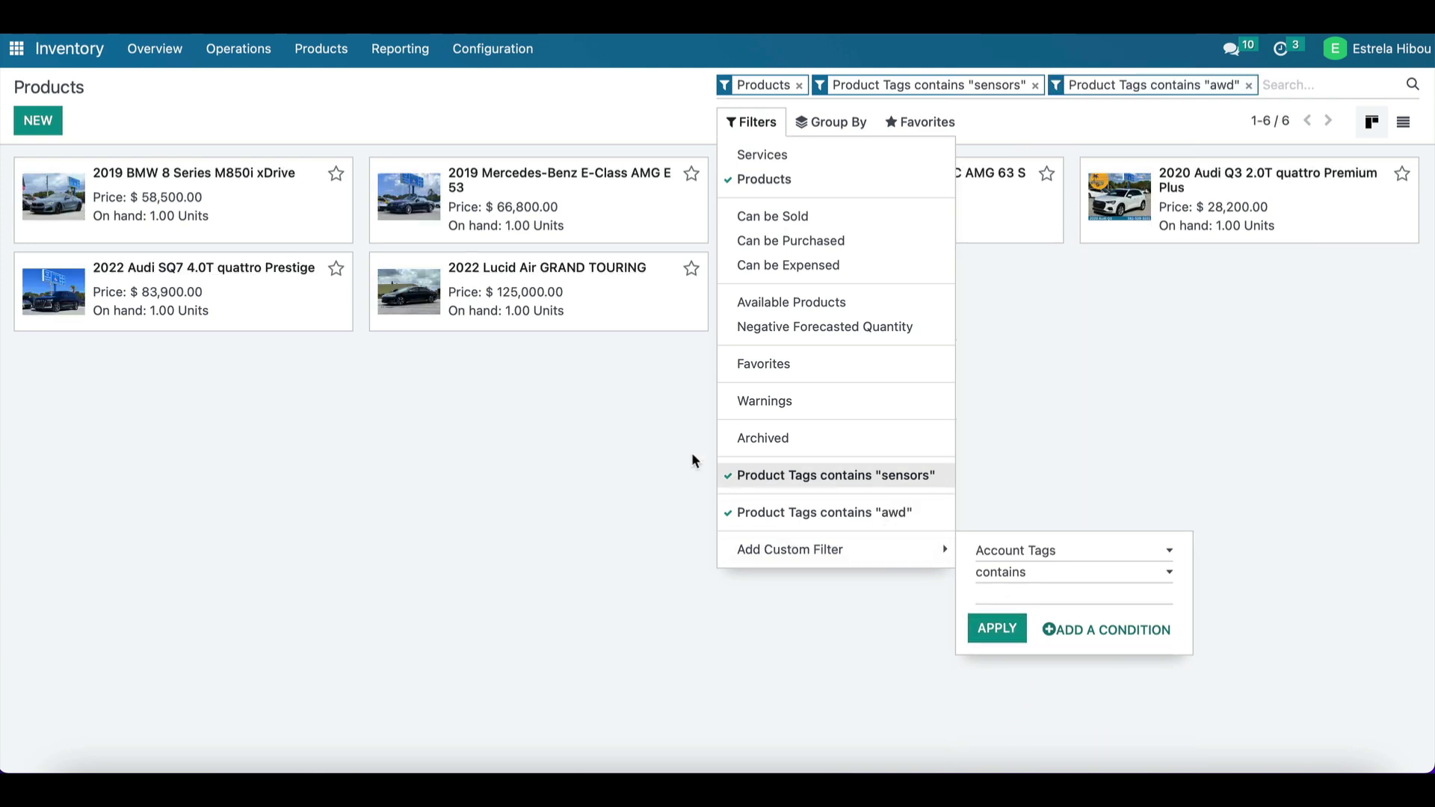
click(640, 464)
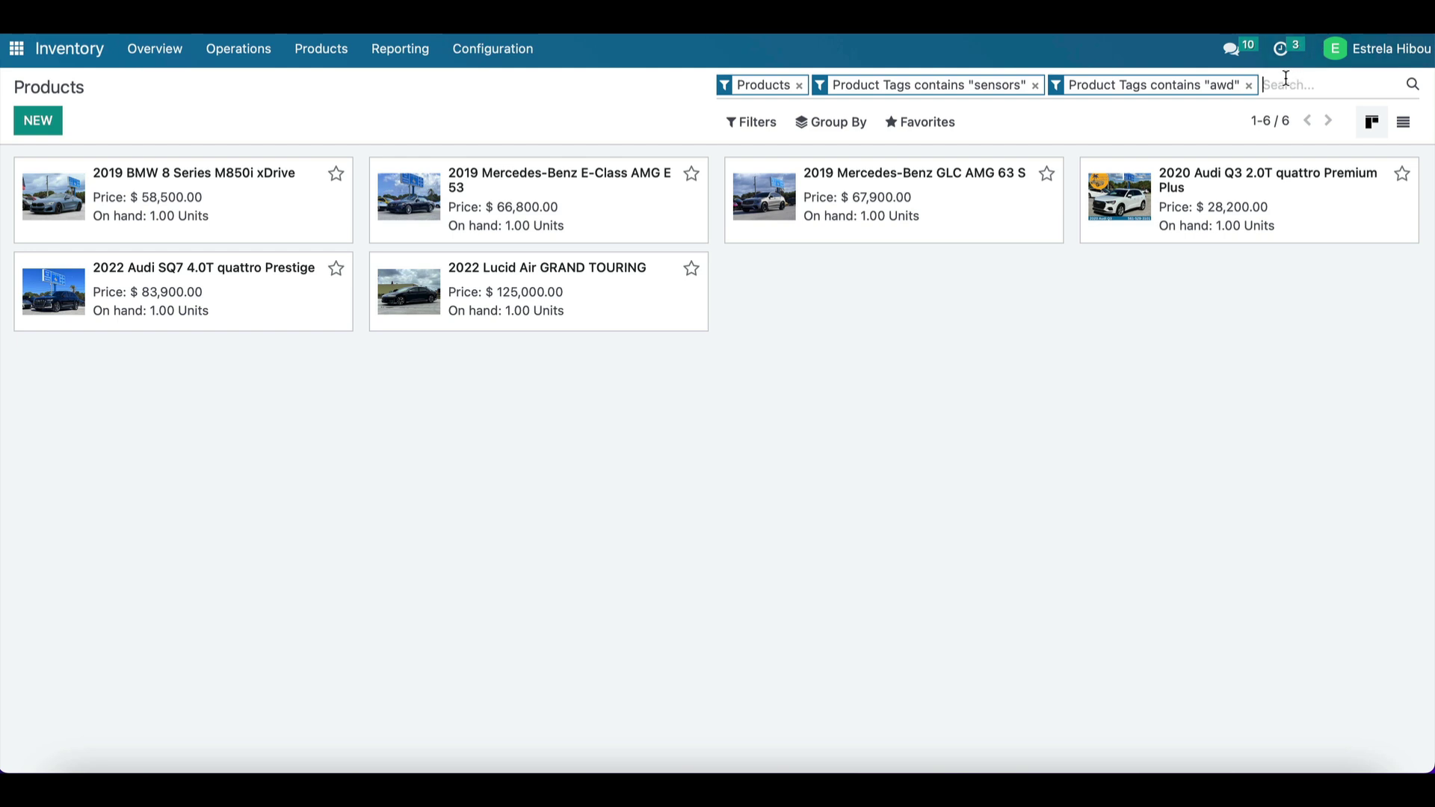
Step: Add a third custom filter, Product Tags contains "audi", and return to the home screen of apps
click(751, 122)
click(802, 553)
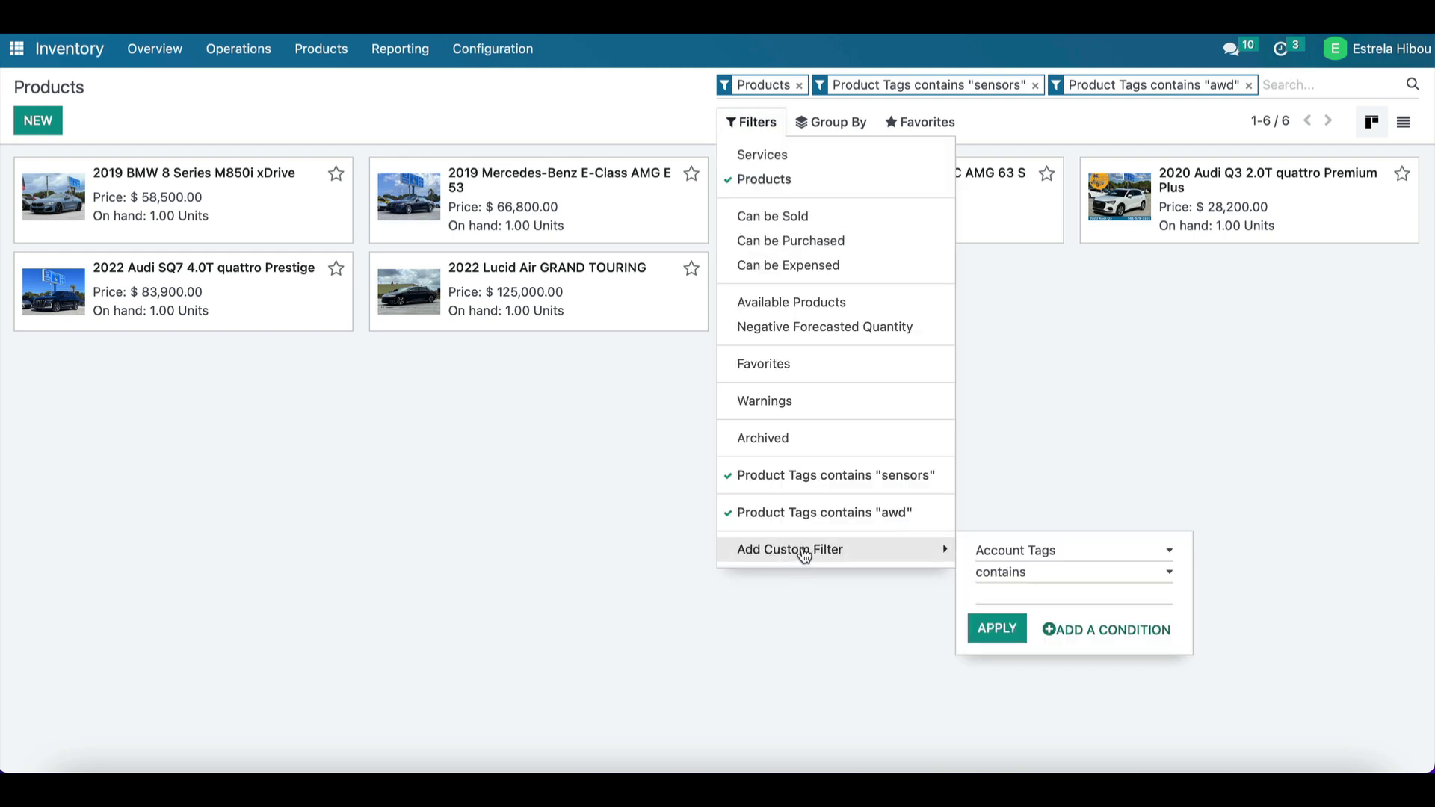
click(1006, 557)
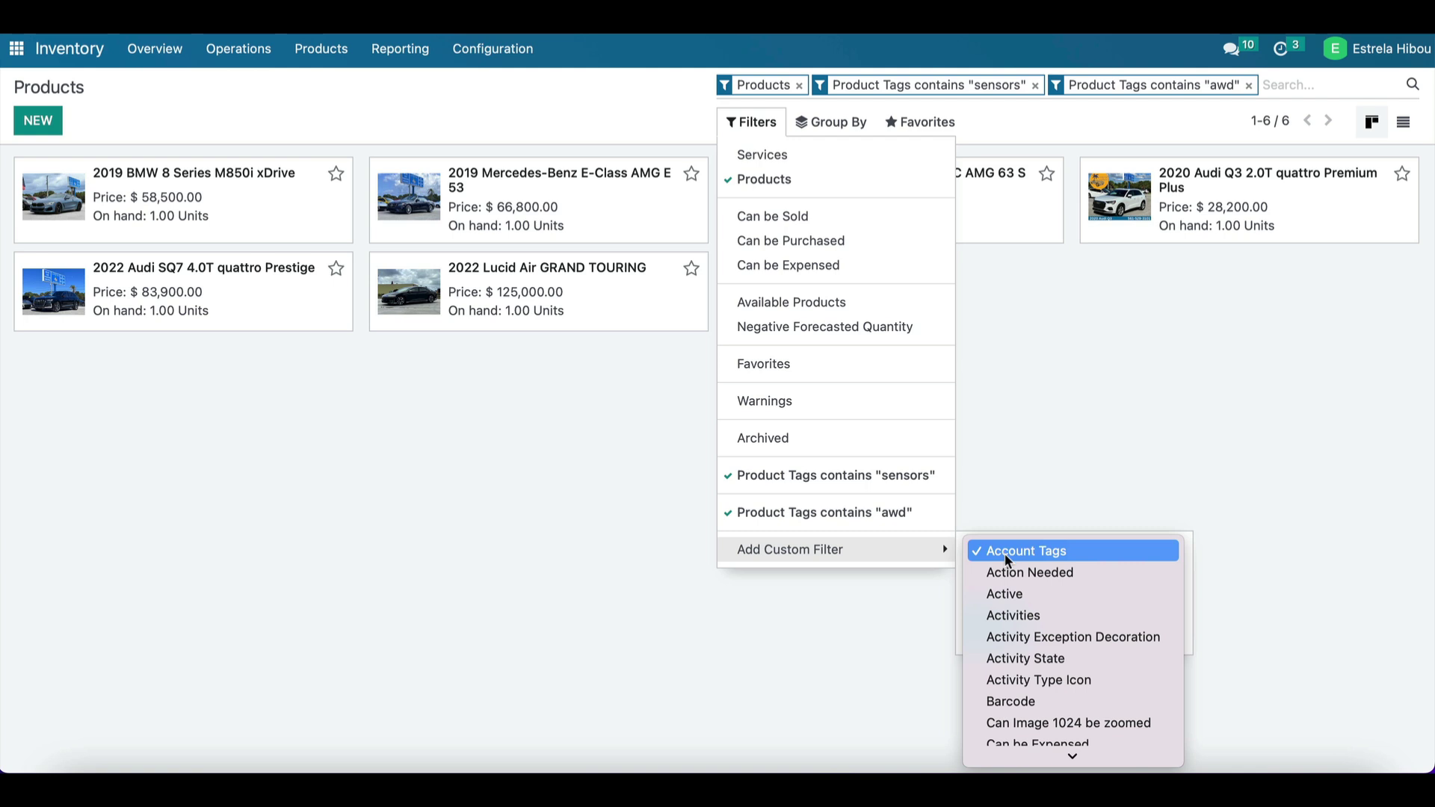
key(p)
mouse_move(1022, 754)
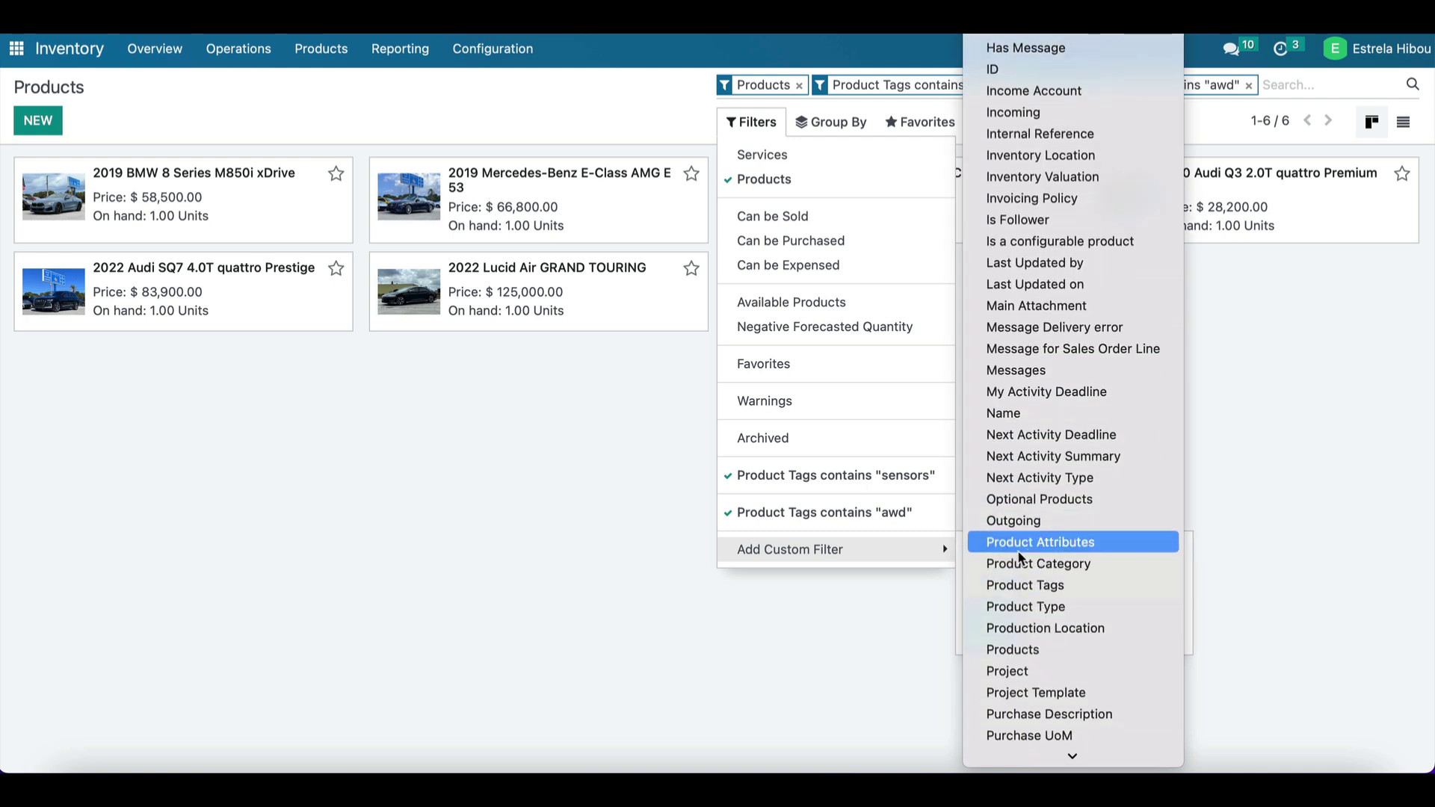
click(1026, 586)
click(1014, 595)
text(audi)
click(1010, 625)
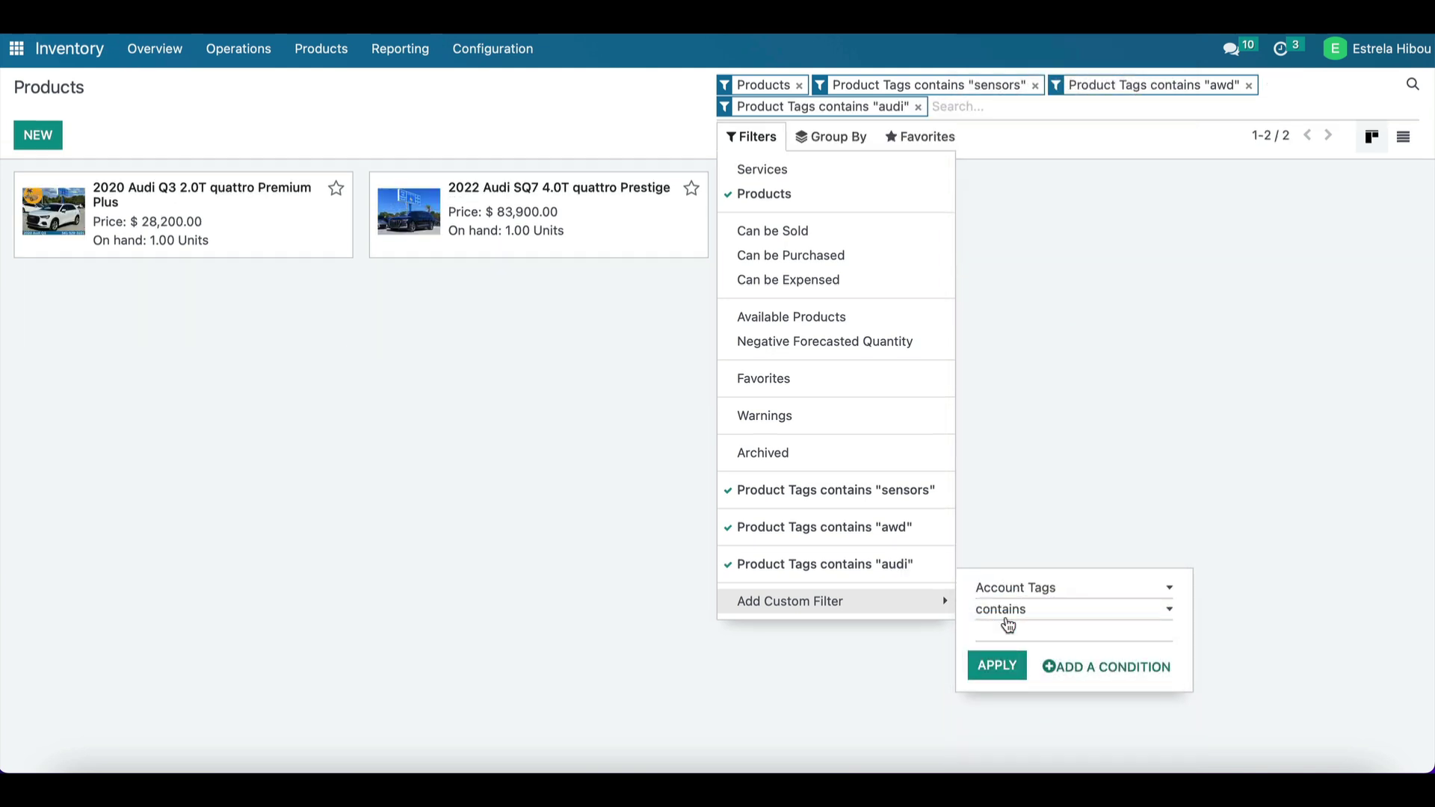
click(551, 379)
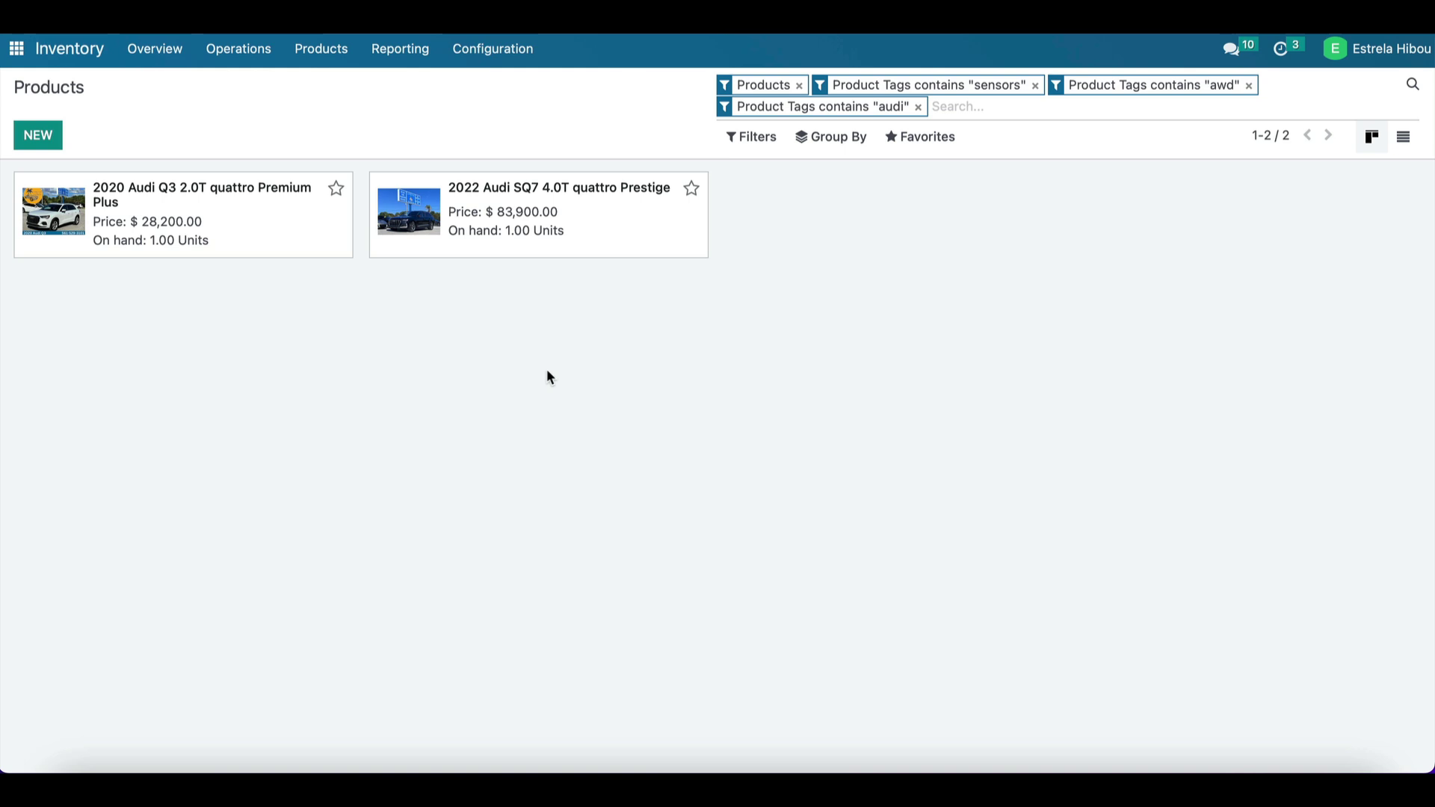
click(17, 49)
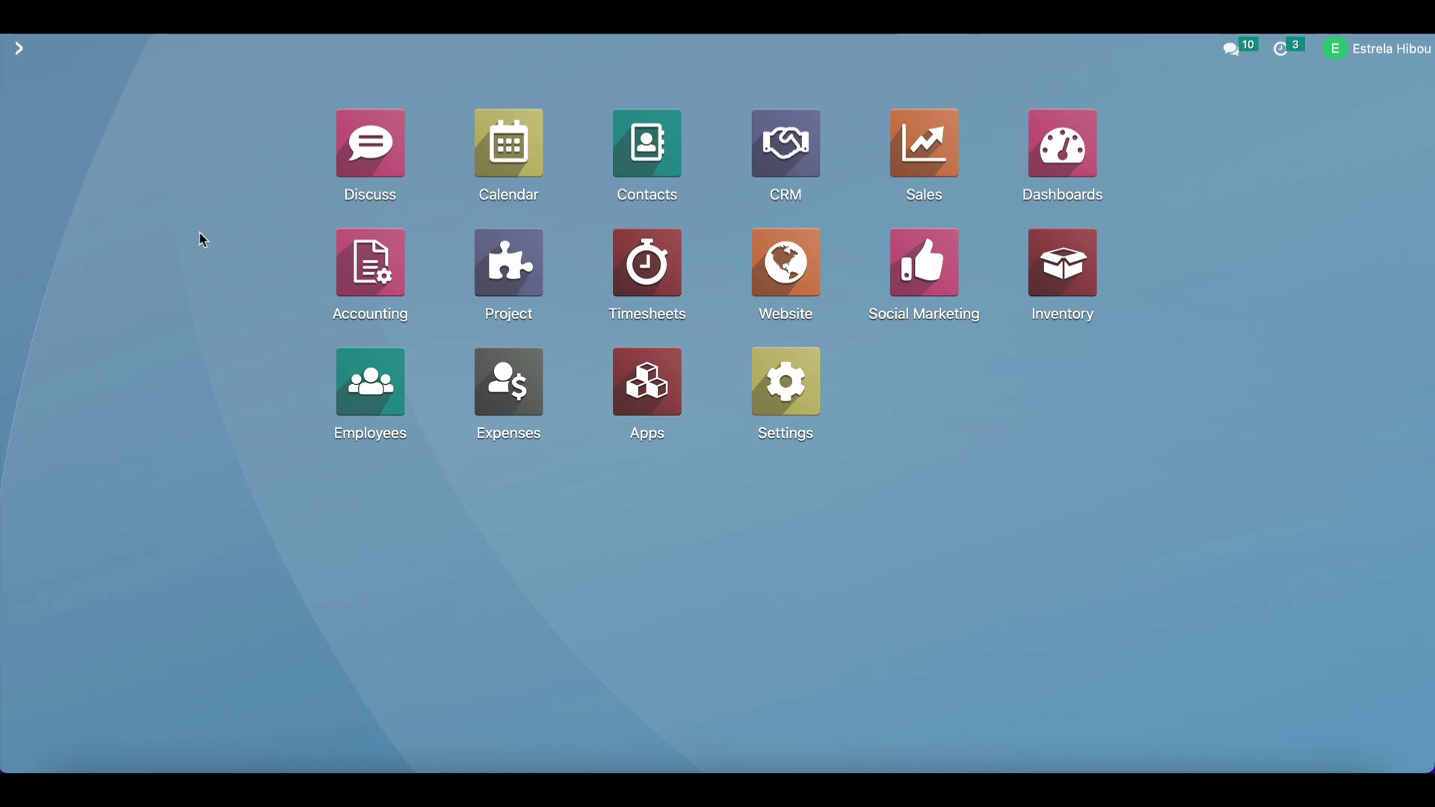